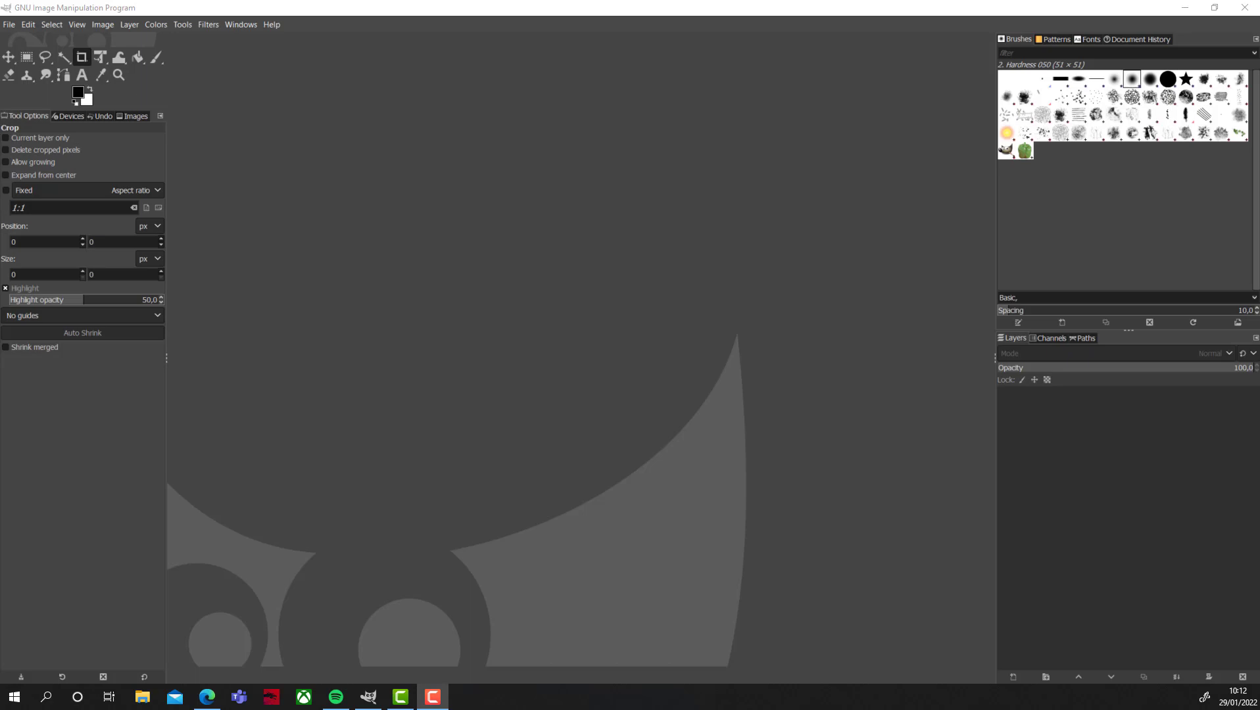
Step: Bring Edge with gimp.org in front of GIMP, maximize it, then minimize it again
click(207, 697)
drag(230, 39, 279, 33)
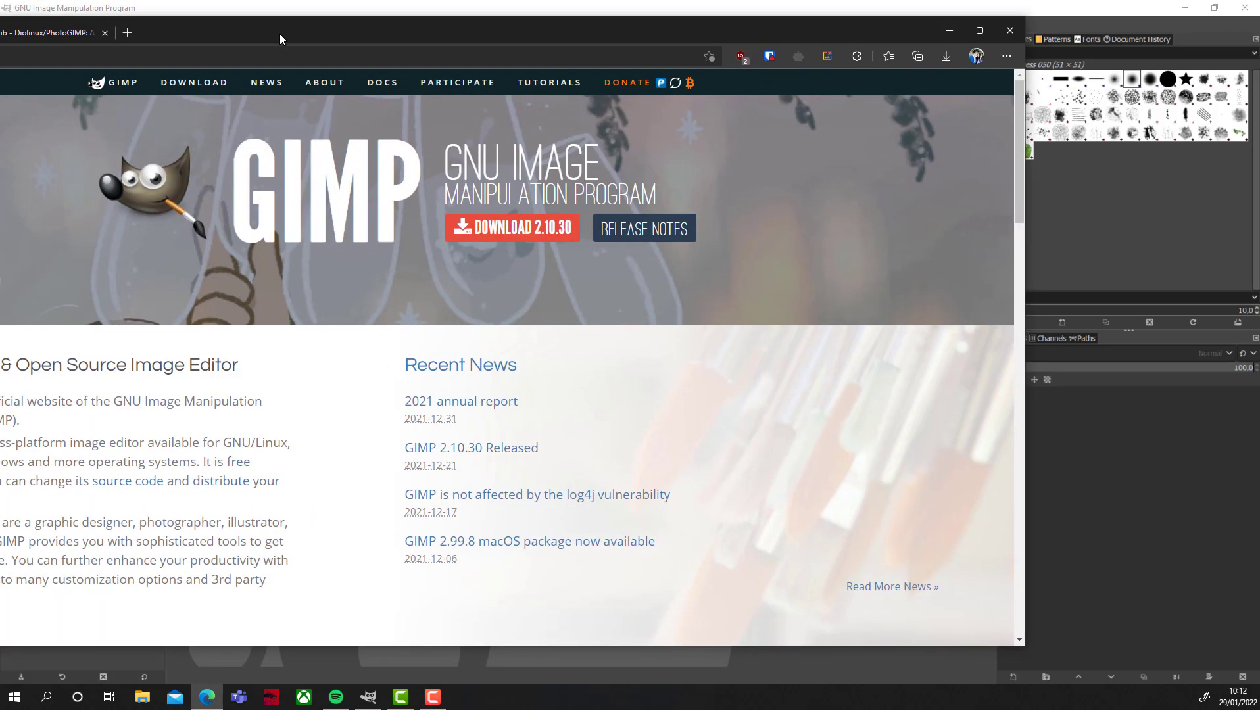
double_click(280, 33)
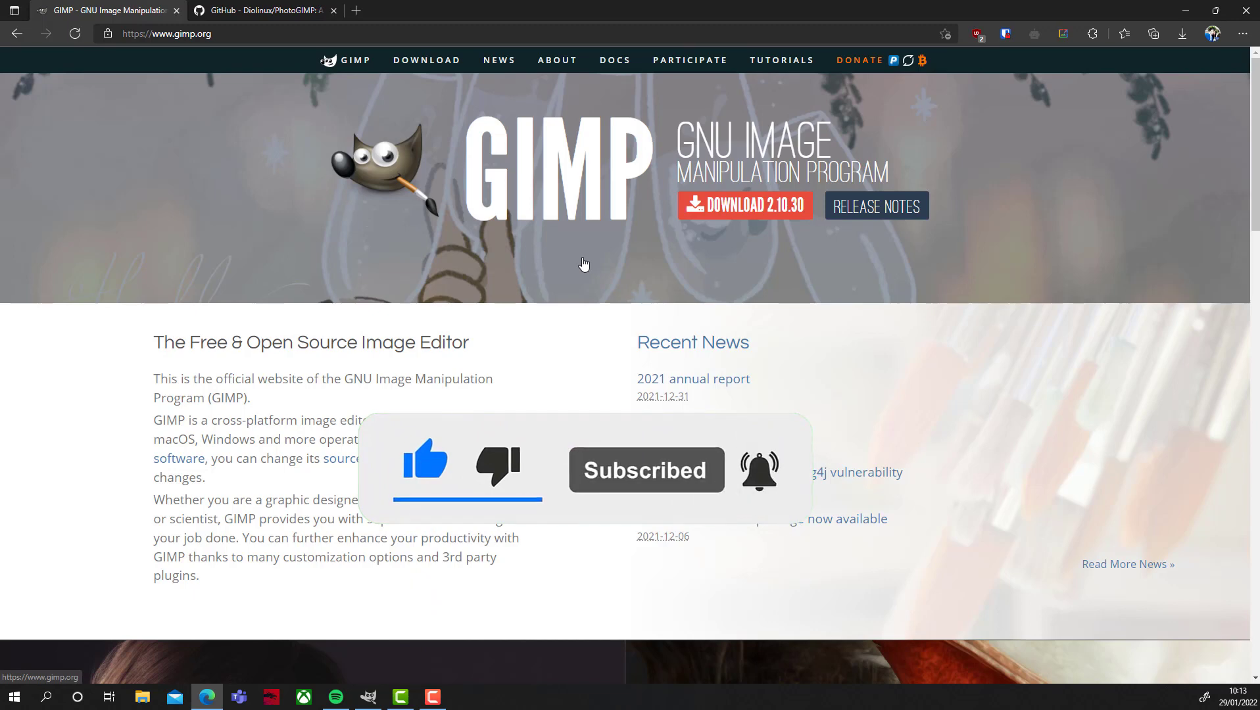
click(1187, 11)
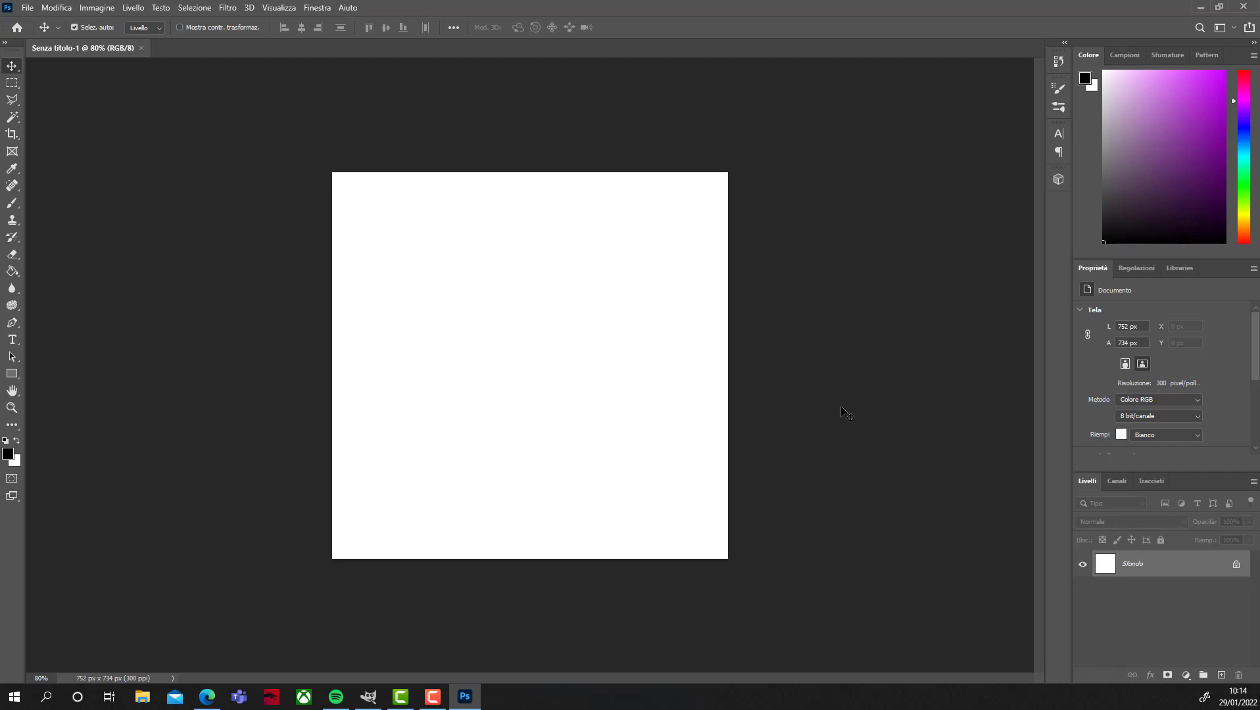
Step: Browse Photoshop's gradient and pattern presets, then its Lasso, Crop and Eyedropper tool variants
click(1167, 55)
click(1206, 55)
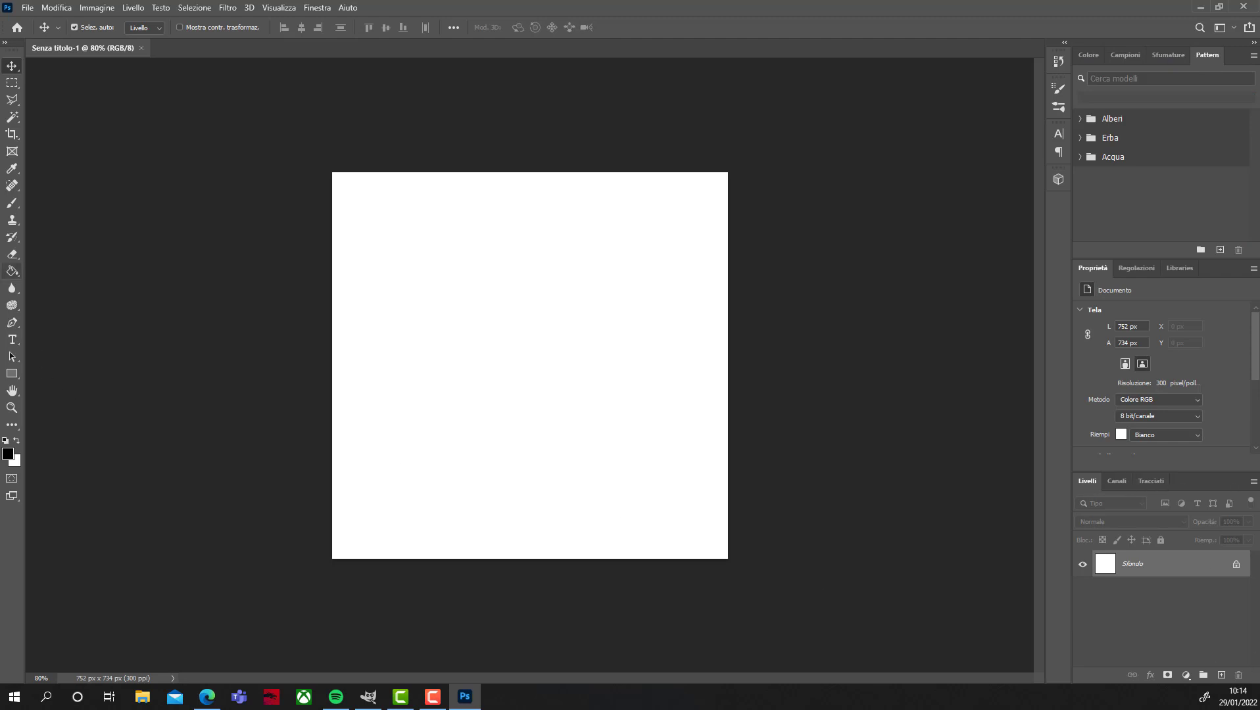
click(12, 100)
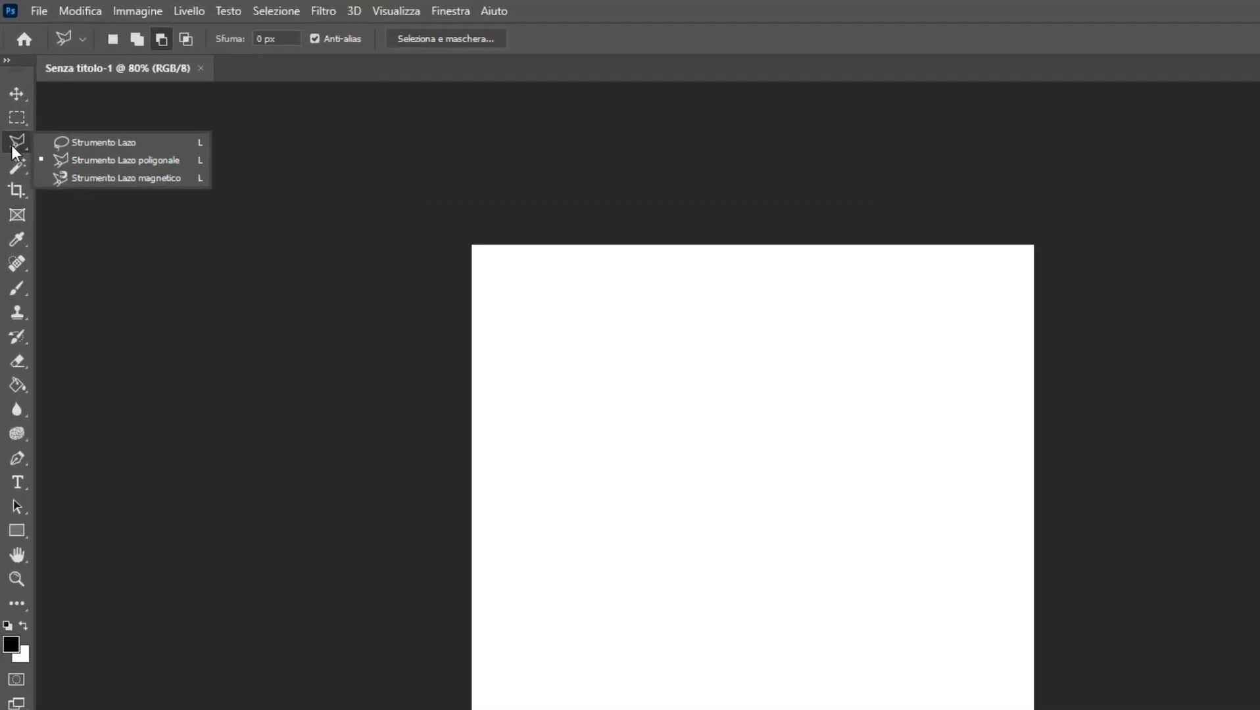
click(12, 134)
click(12, 169)
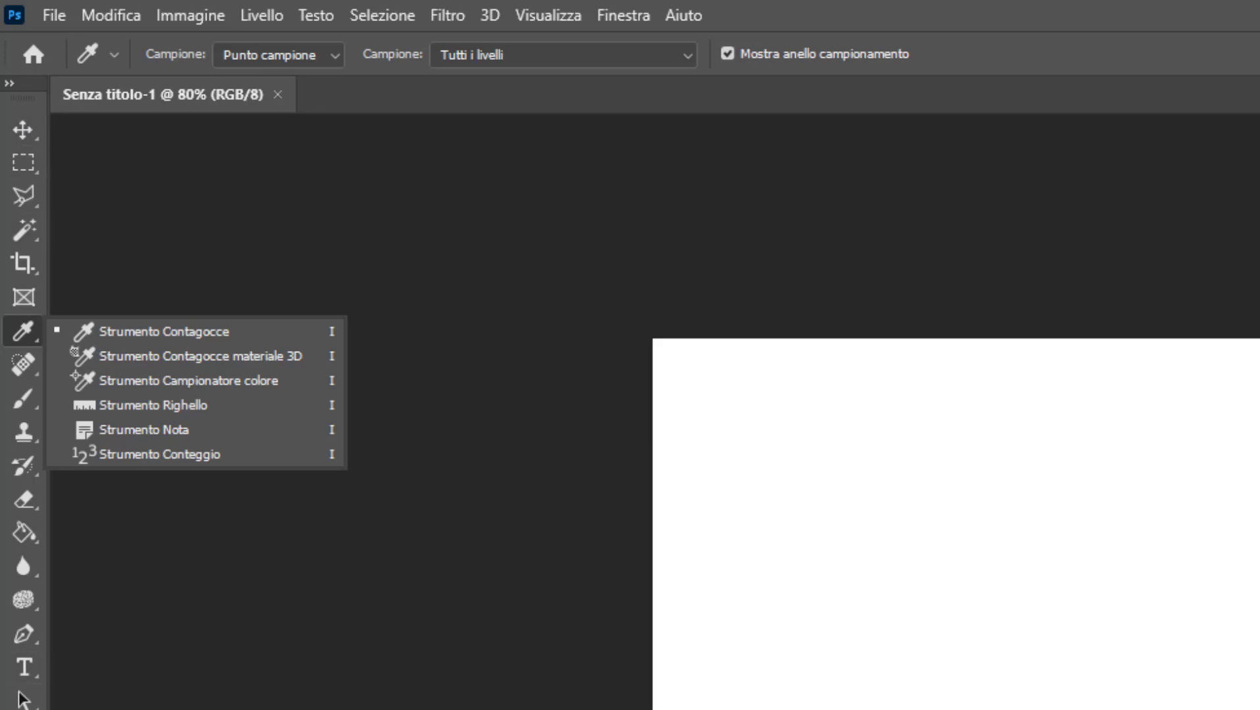
key(Escape)
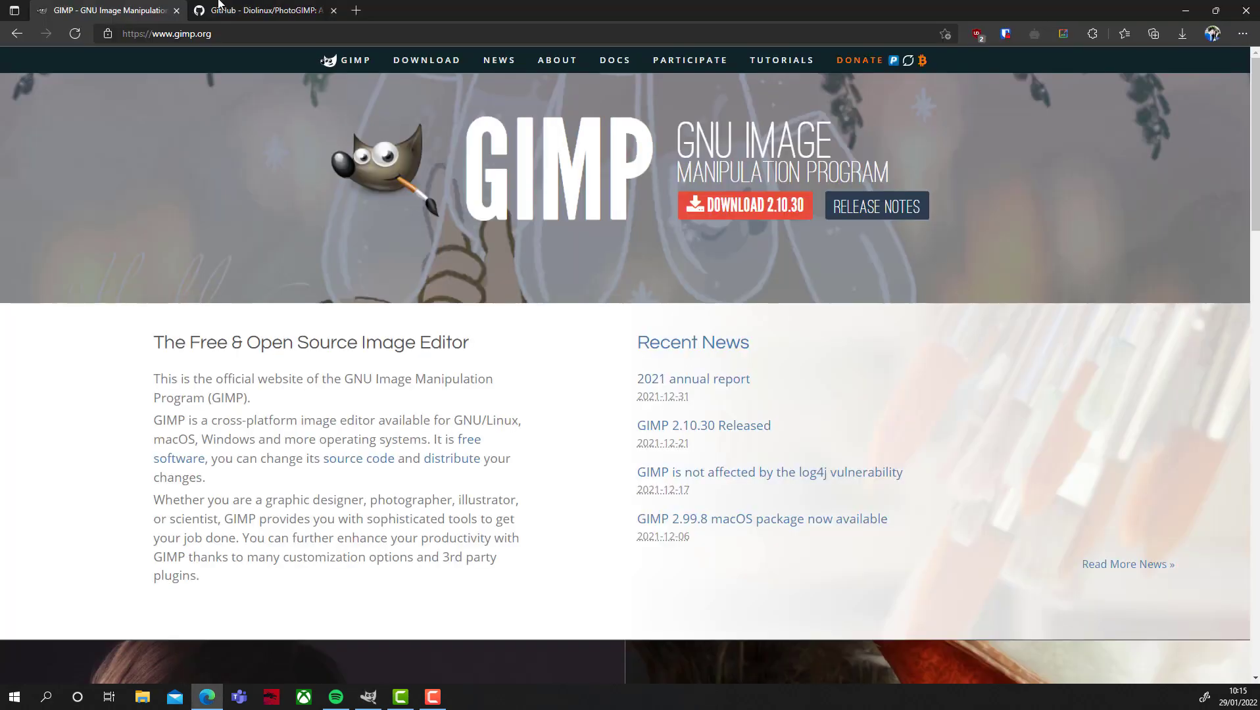
Step: Scroll the PhotoGIMP repository page and highlight its web address
scroll(127, 255, down, 2)
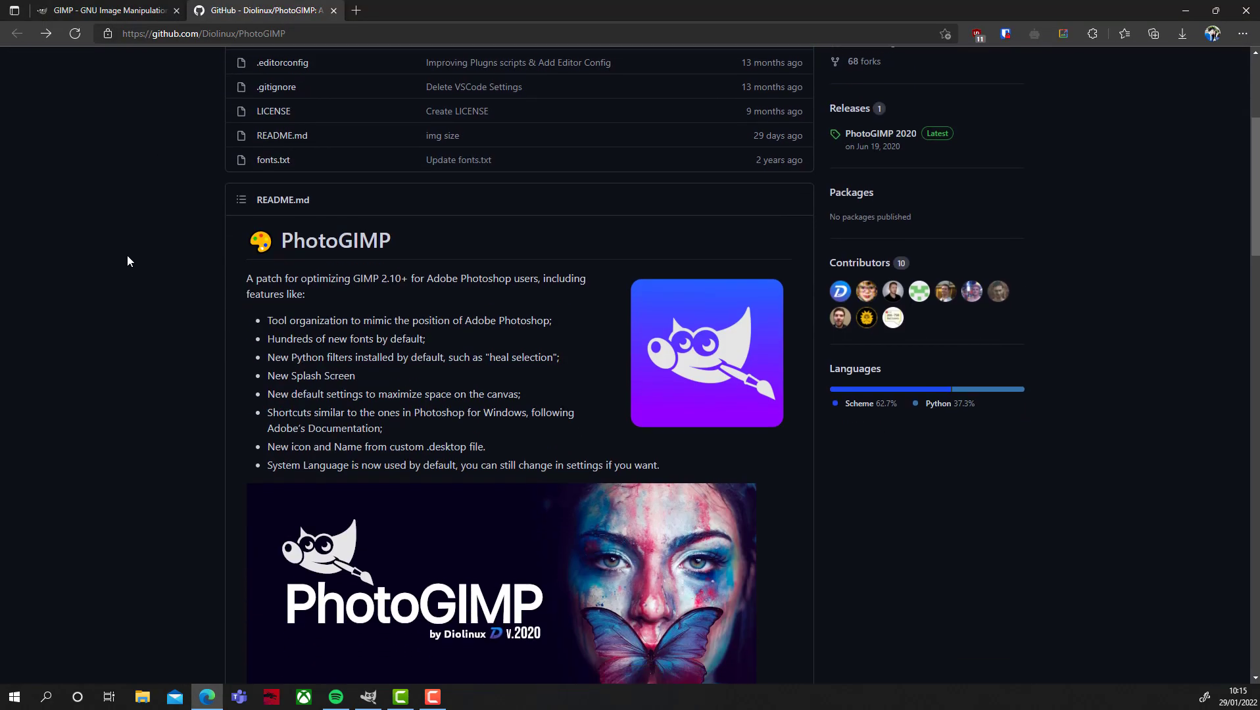
scroll(127, 255, down, 4)
scroll(127, 256, up, 5)
scroll(127, 263, up, 3)
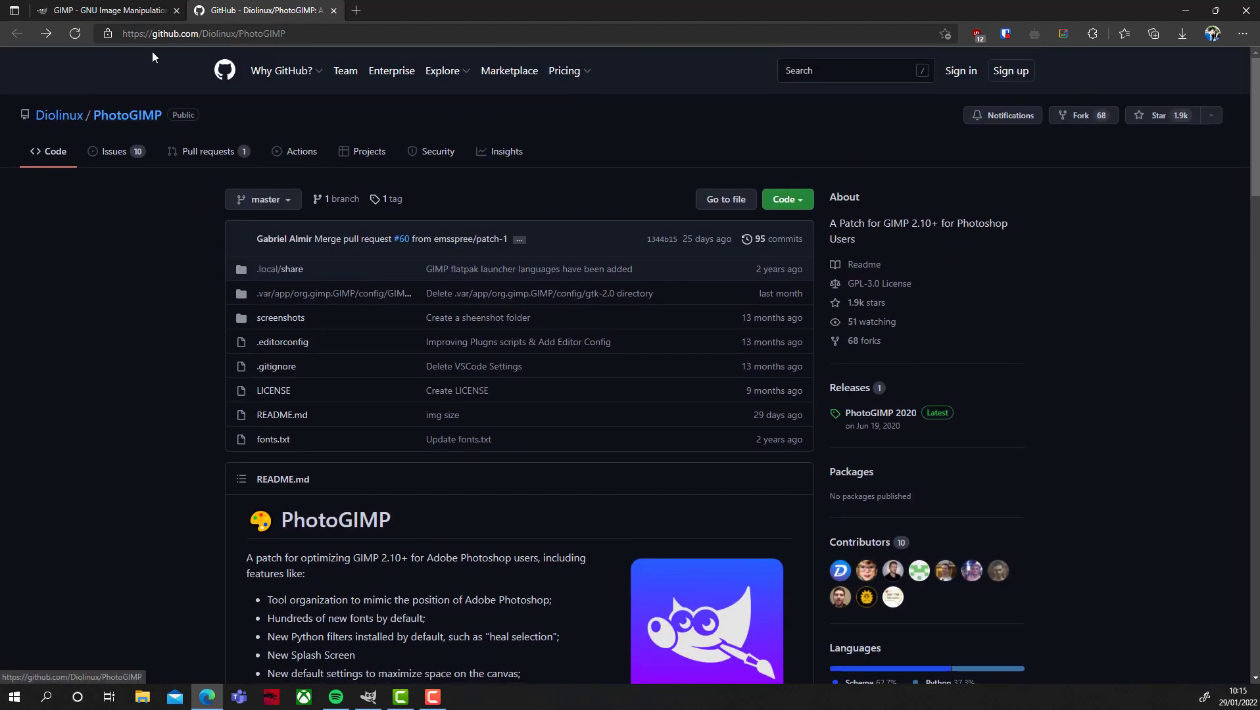
mouse_move(146, 34)
mouse_down()
mouse_move(287, 34)
mouse_move(239, 34)
mouse_up()
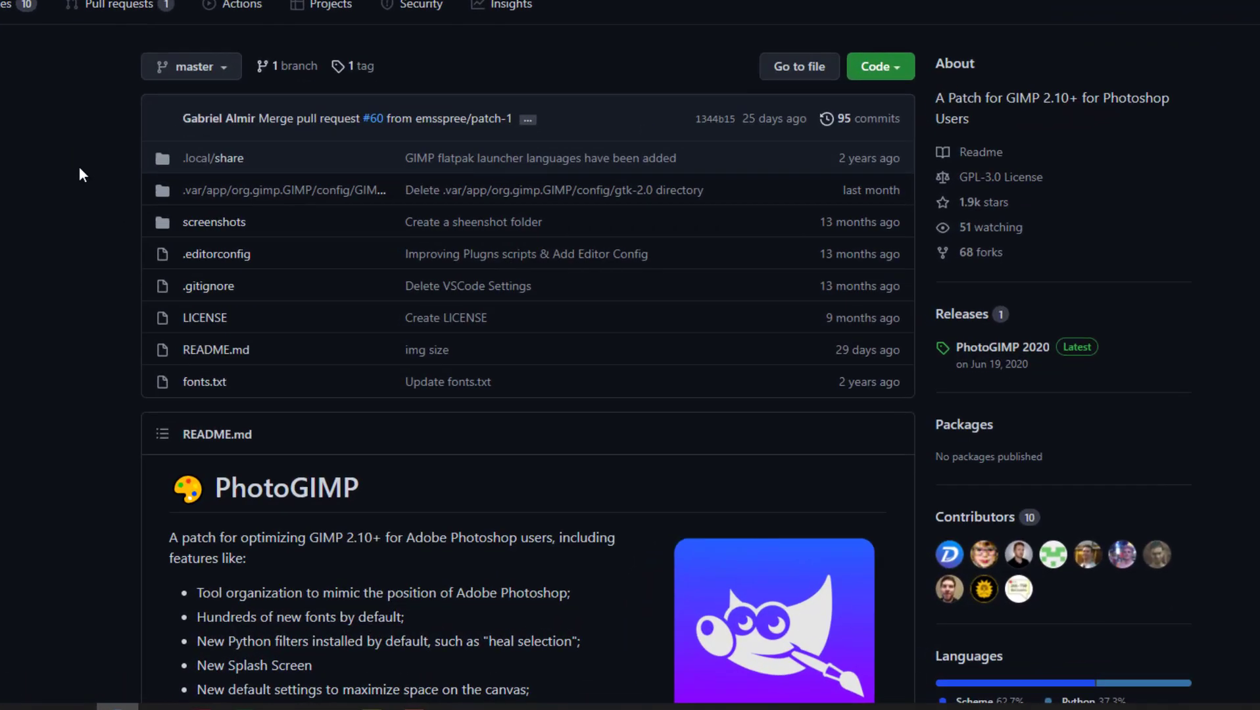
Step: Scroll to the README and highlight the Photoshop-user, Python filters, fonts and canvas-settings features
scroll(55, 185, down, 1)
scroll(55, 184, down, 1)
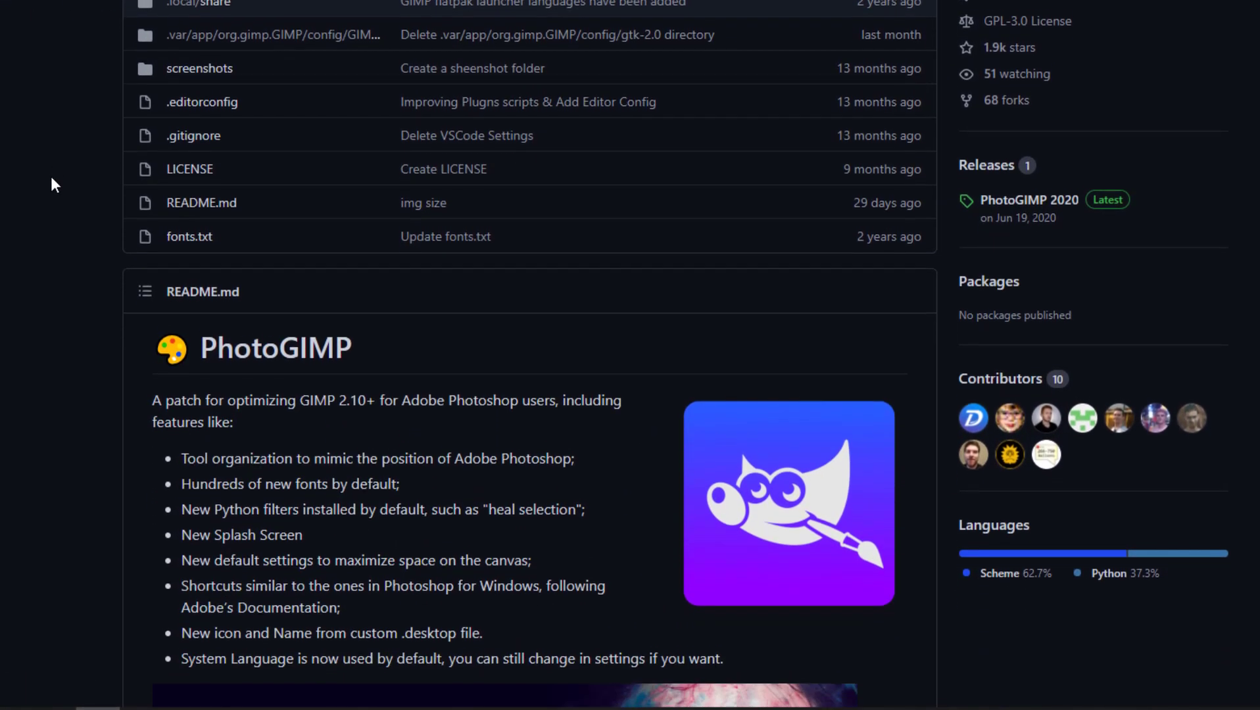
scroll(55, 184, down, 1)
scroll(54, 184, down, 1)
scroll(55, 185, down, 1)
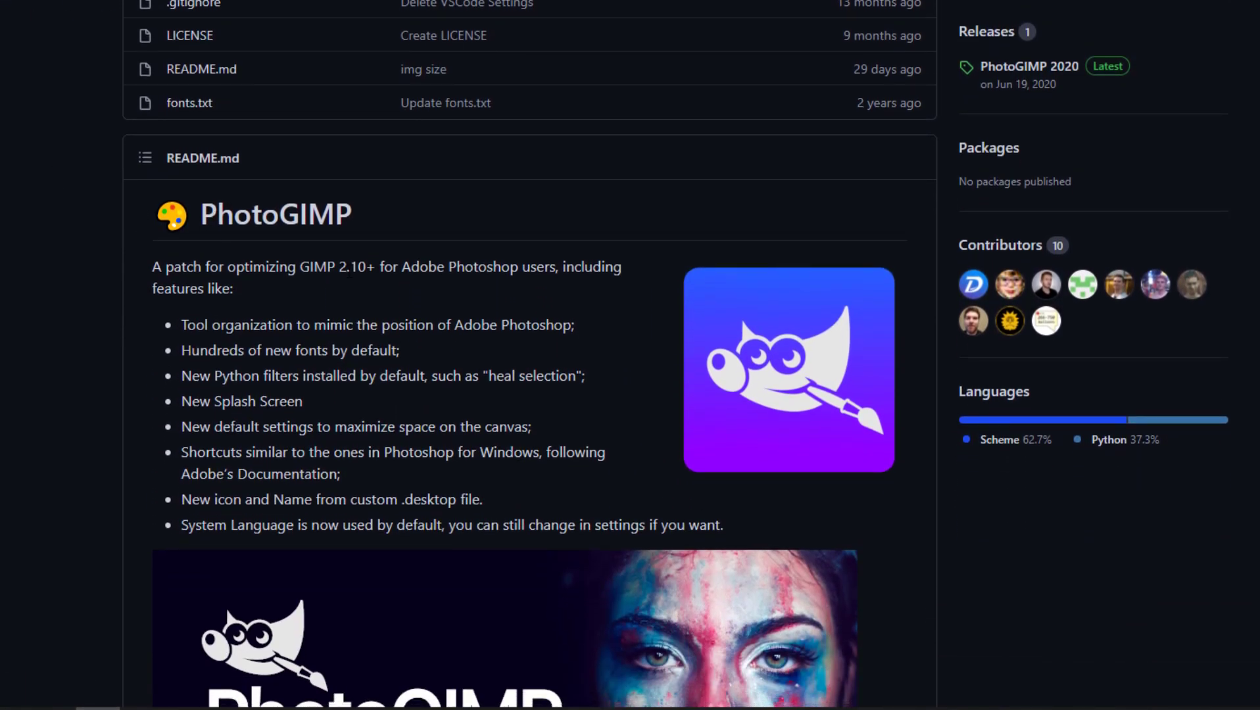
drag(388, 266, 518, 266)
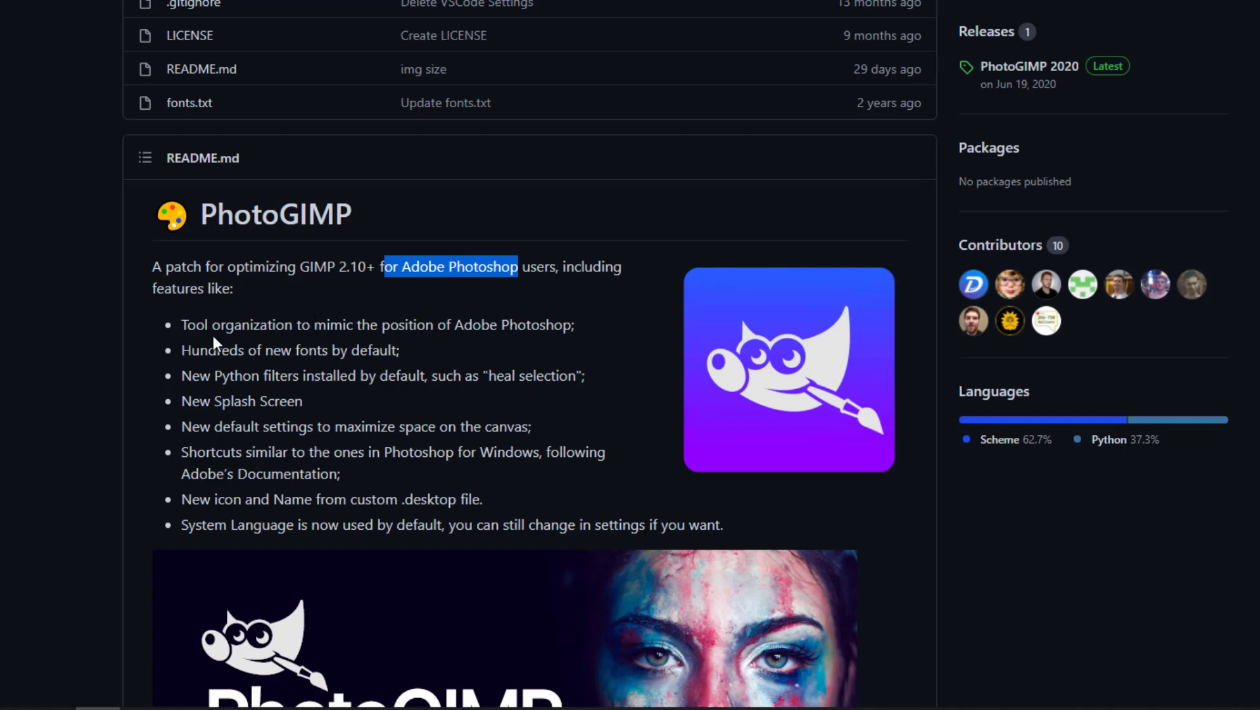
click(186, 376)
drag(187, 376, 347, 375)
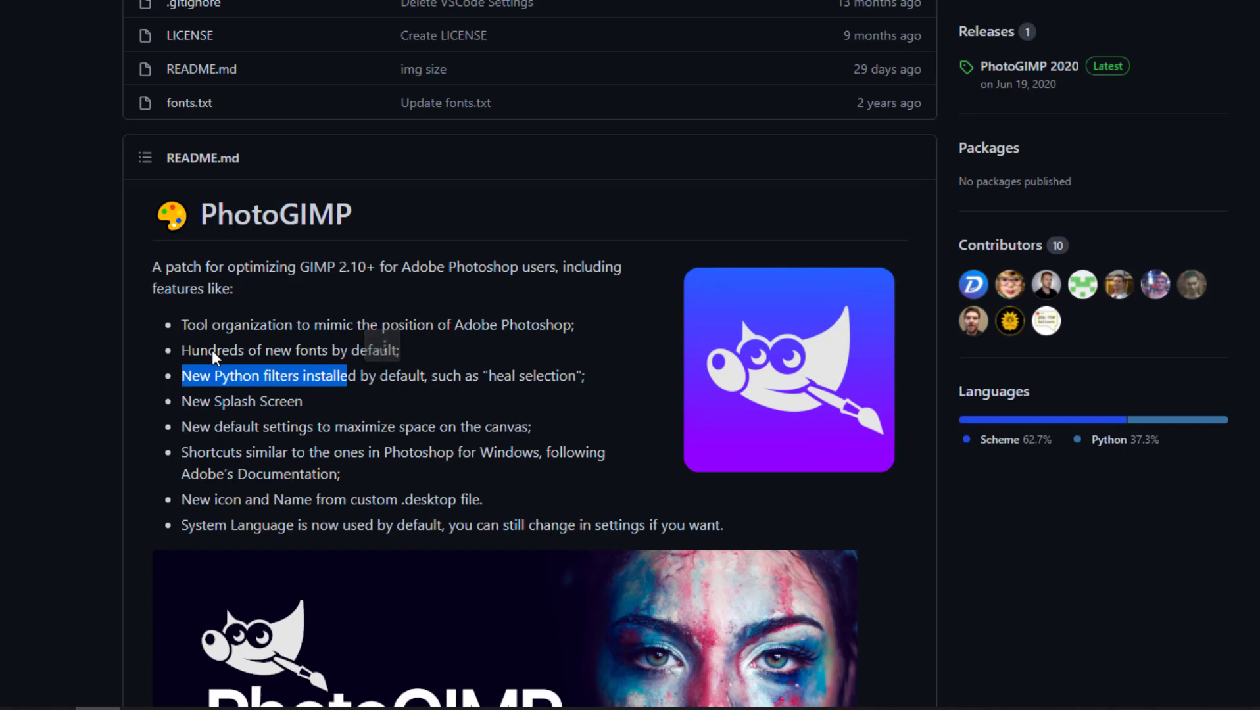
drag(209, 351, 380, 351)
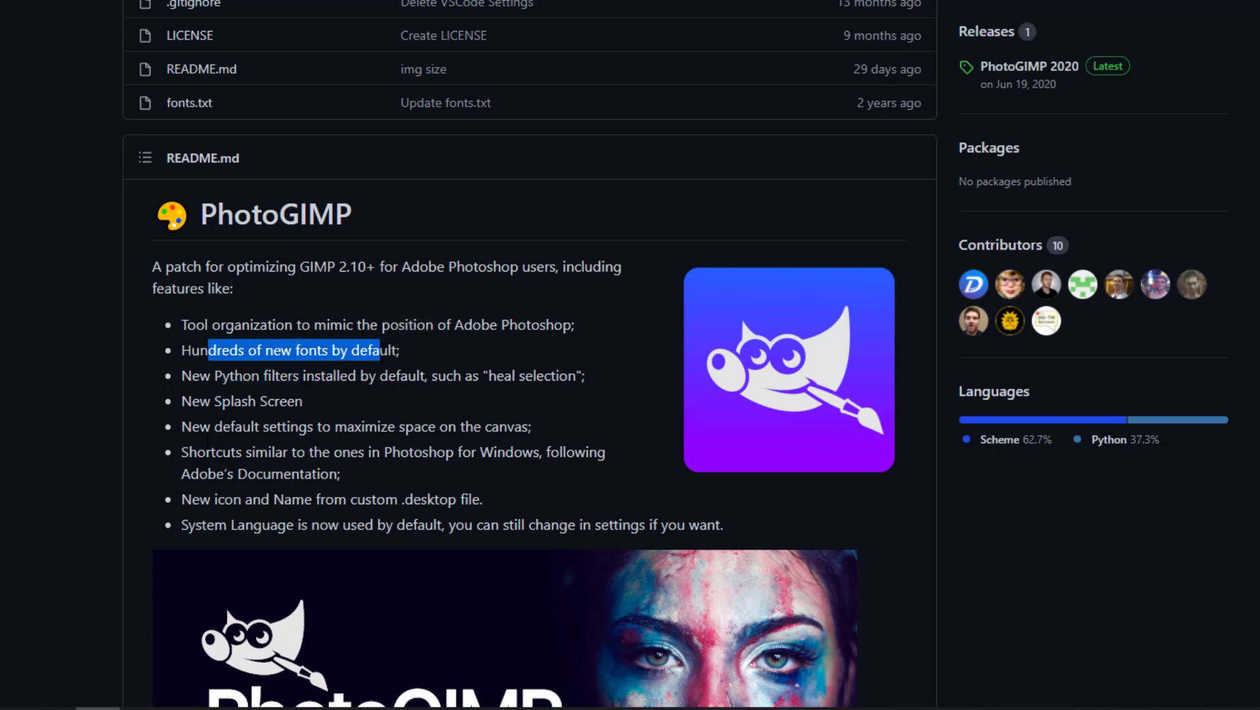
drag(182, 426, 459, 427)
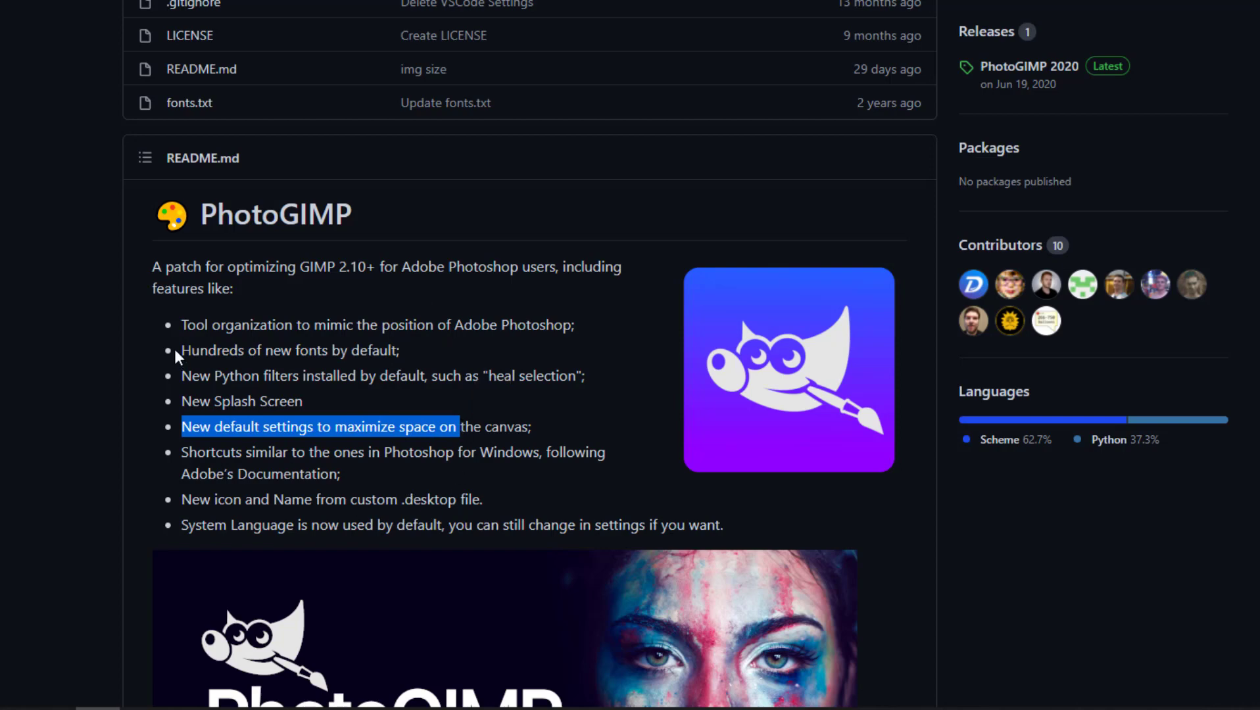
Step: Download the repository via Code > Download ZIP and drag PhotoGIMP-master.zip onto the desktop
click(46, 375)
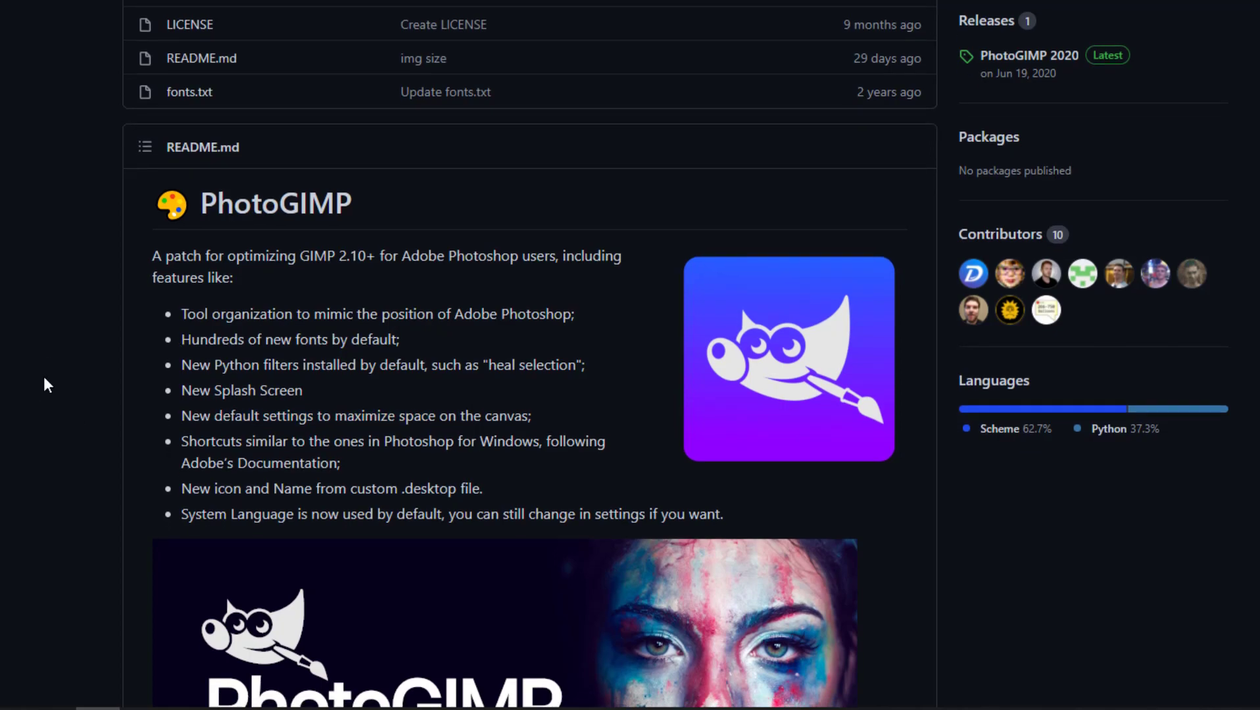
scroll(45, 375, down, 1)
scroll(33, 296, up, 5)
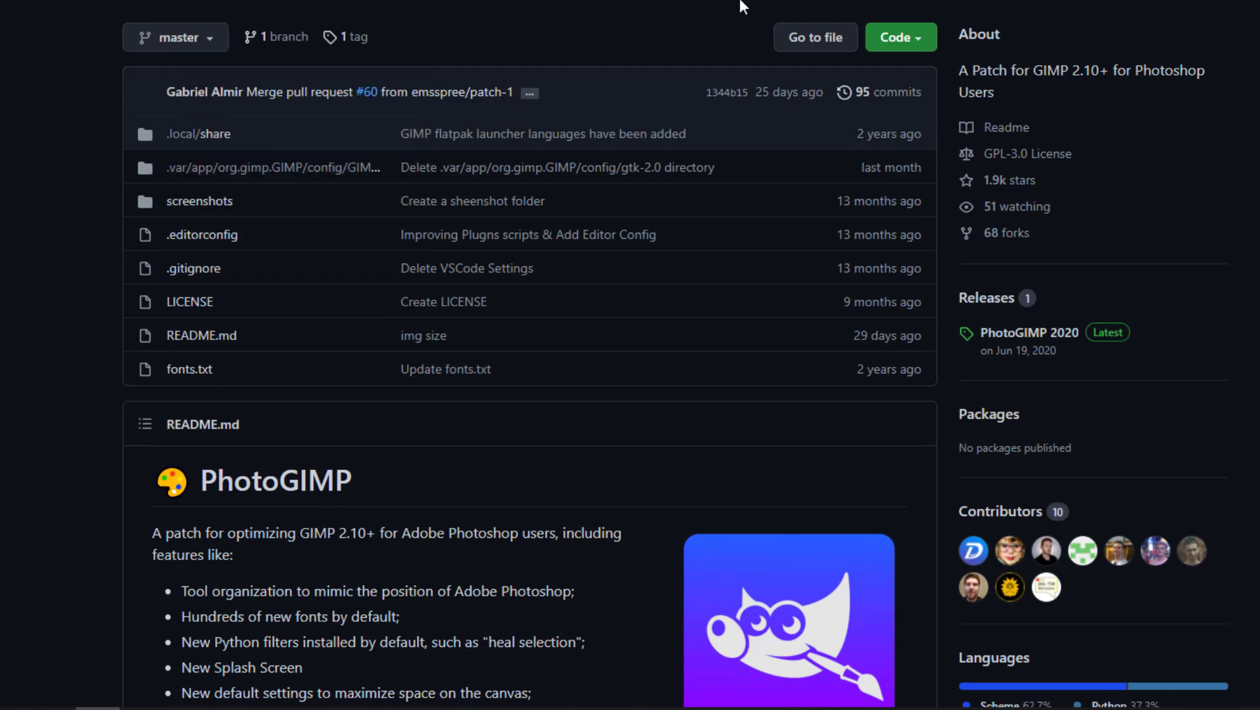
click(898, 41)
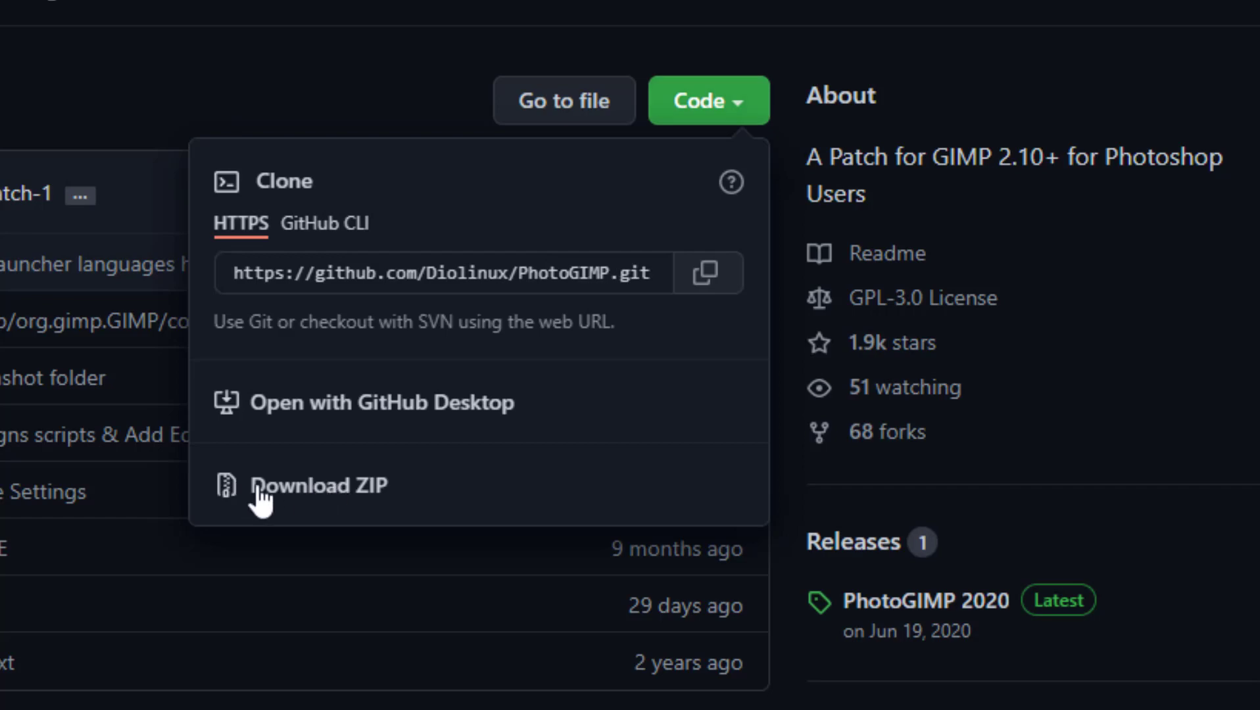
click(329, 503)
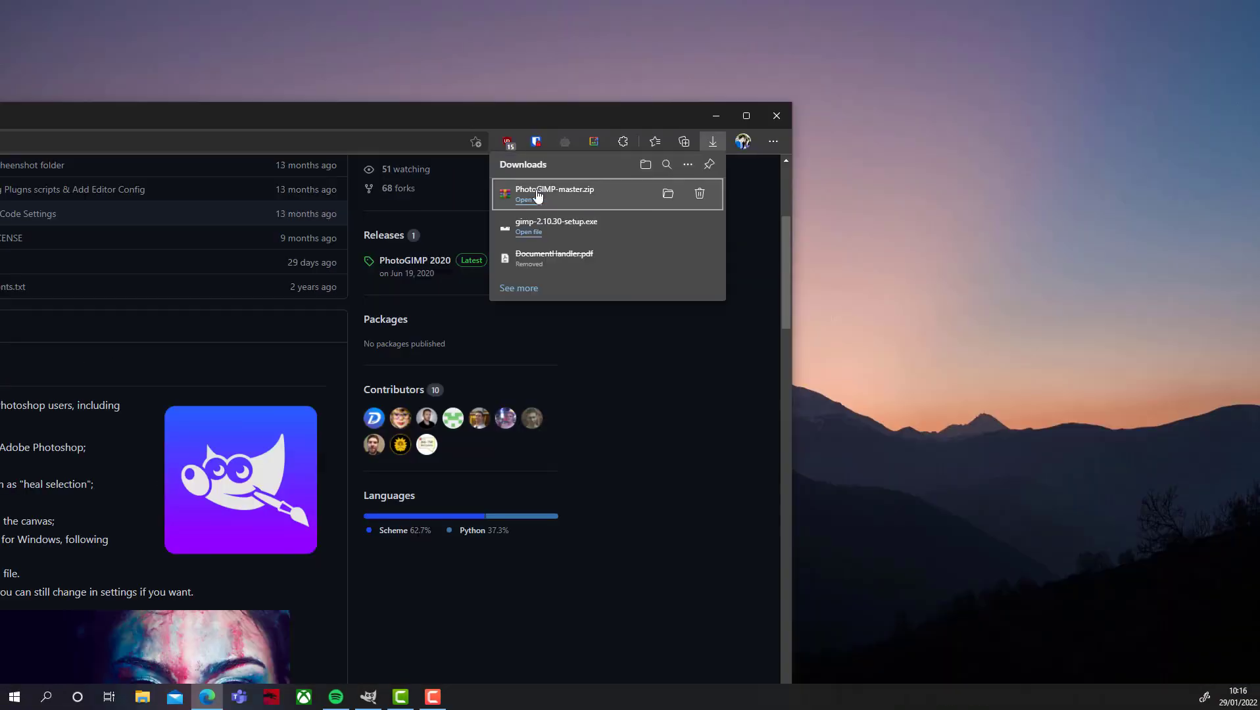
mouse_move(538, 195)
mouse_down()
mouse_move(877, 261)
mouse_move(619, 223)
mouse_up()
Step: Extract PhotoGIMP-master.zip into a PhotoGIMP-master folder beside it on the desktop
click(717, 117)
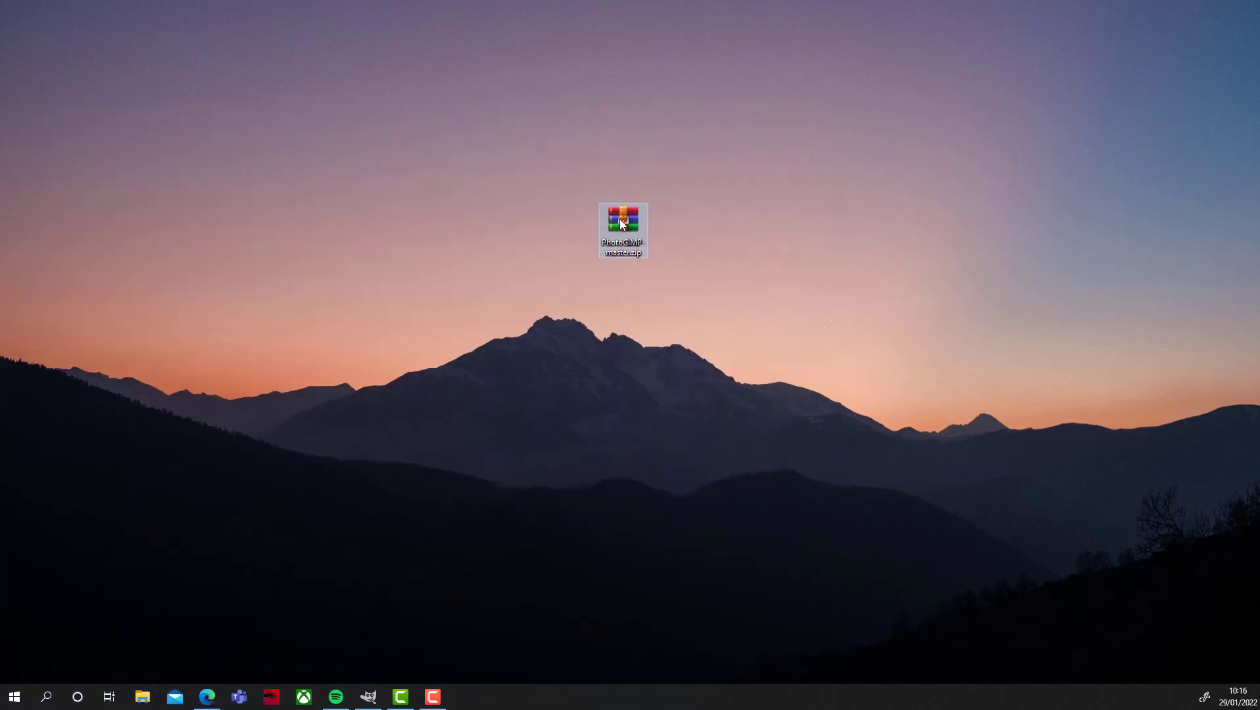
right_click(619, 223)
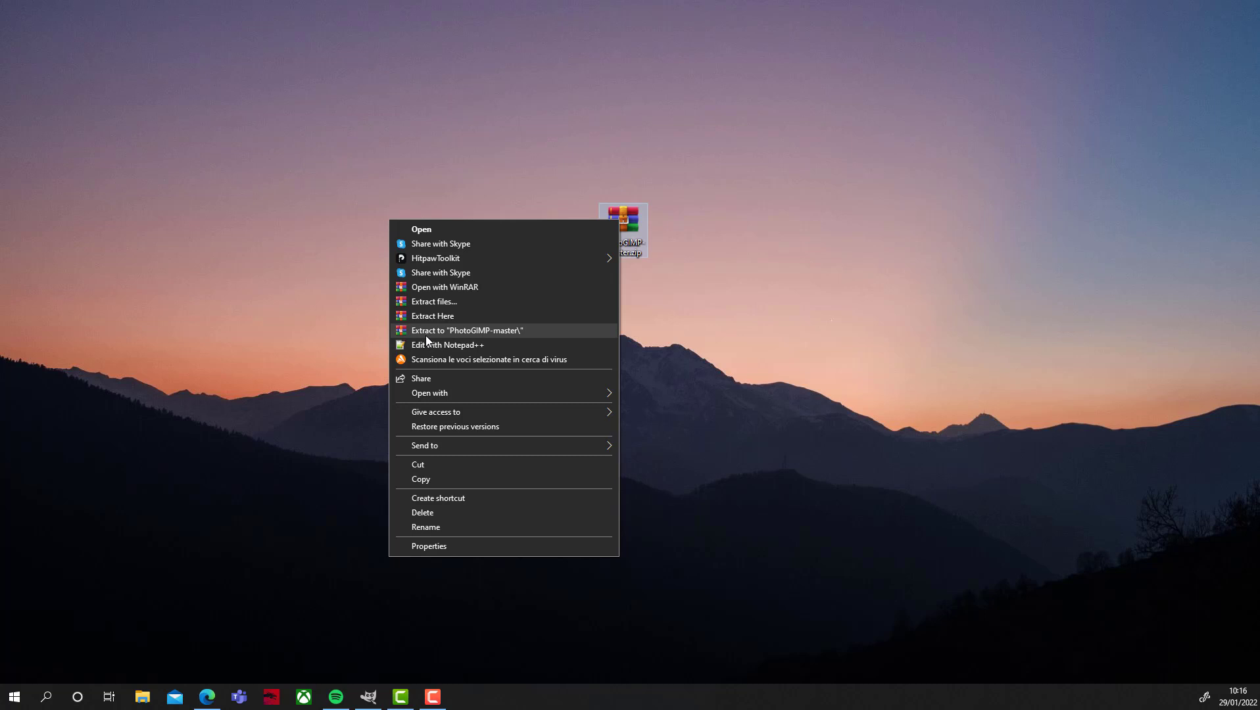
click(468, 333)
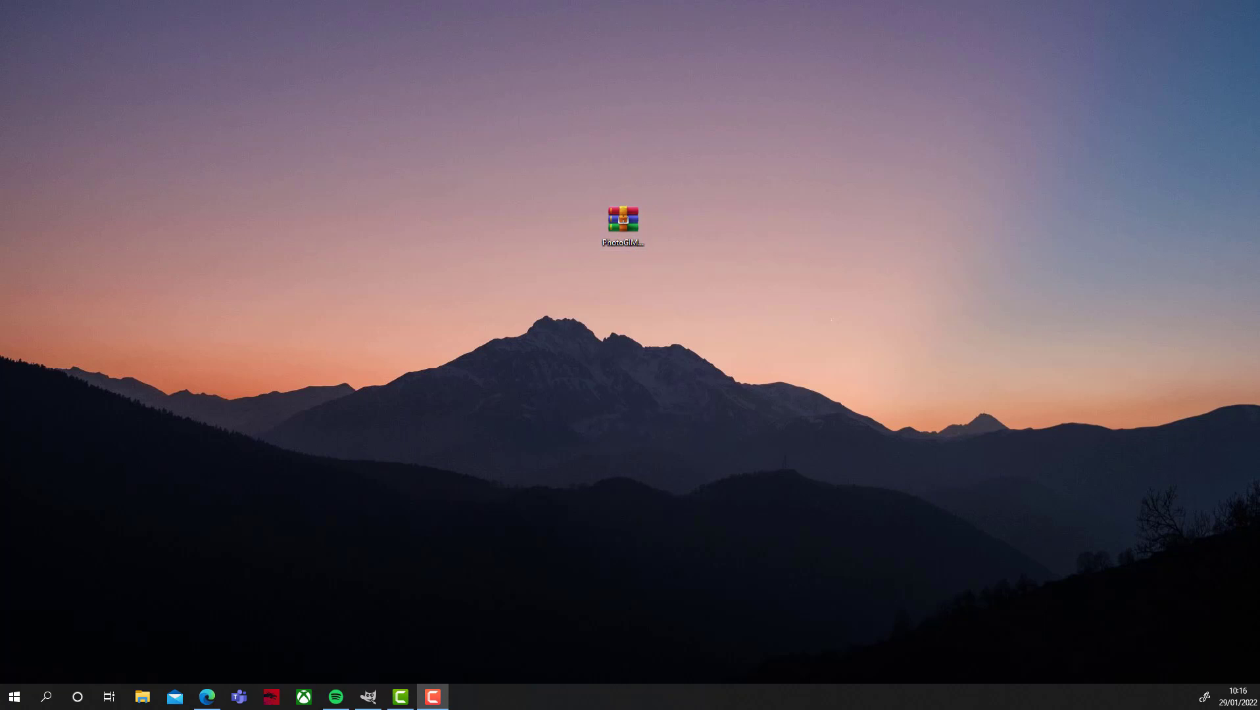
drag(263, 191, 582, 233)
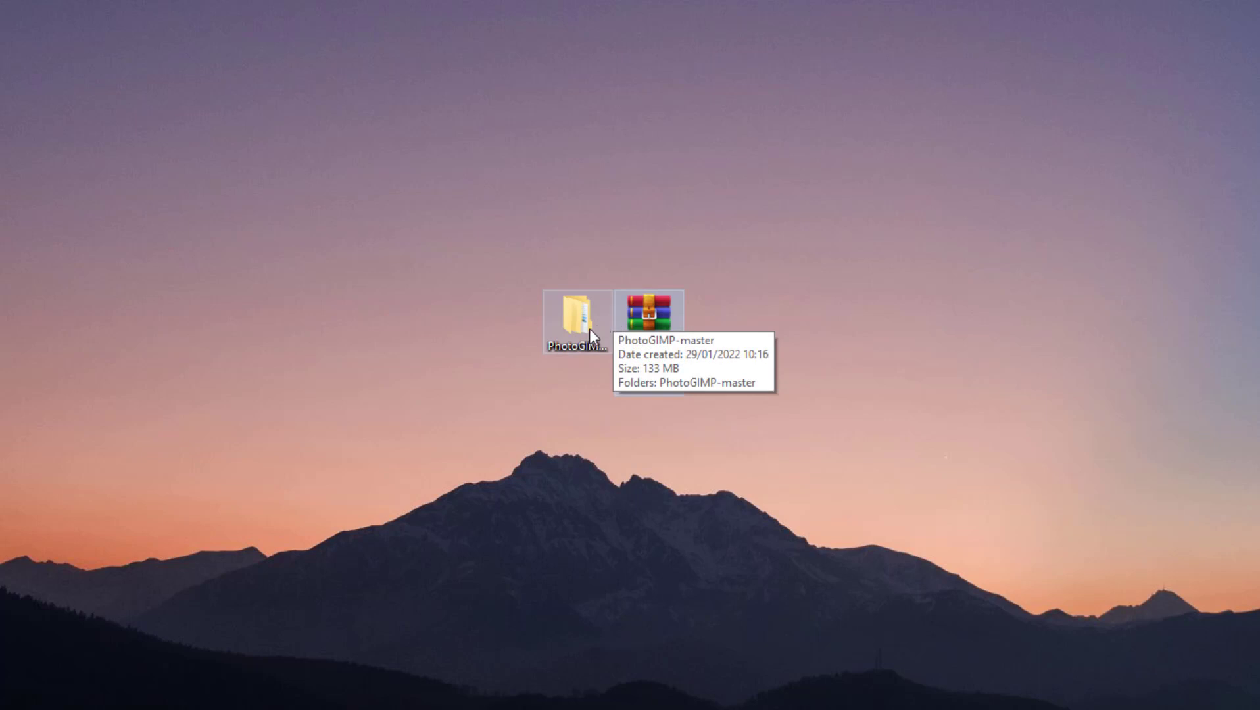
click(558, 326)
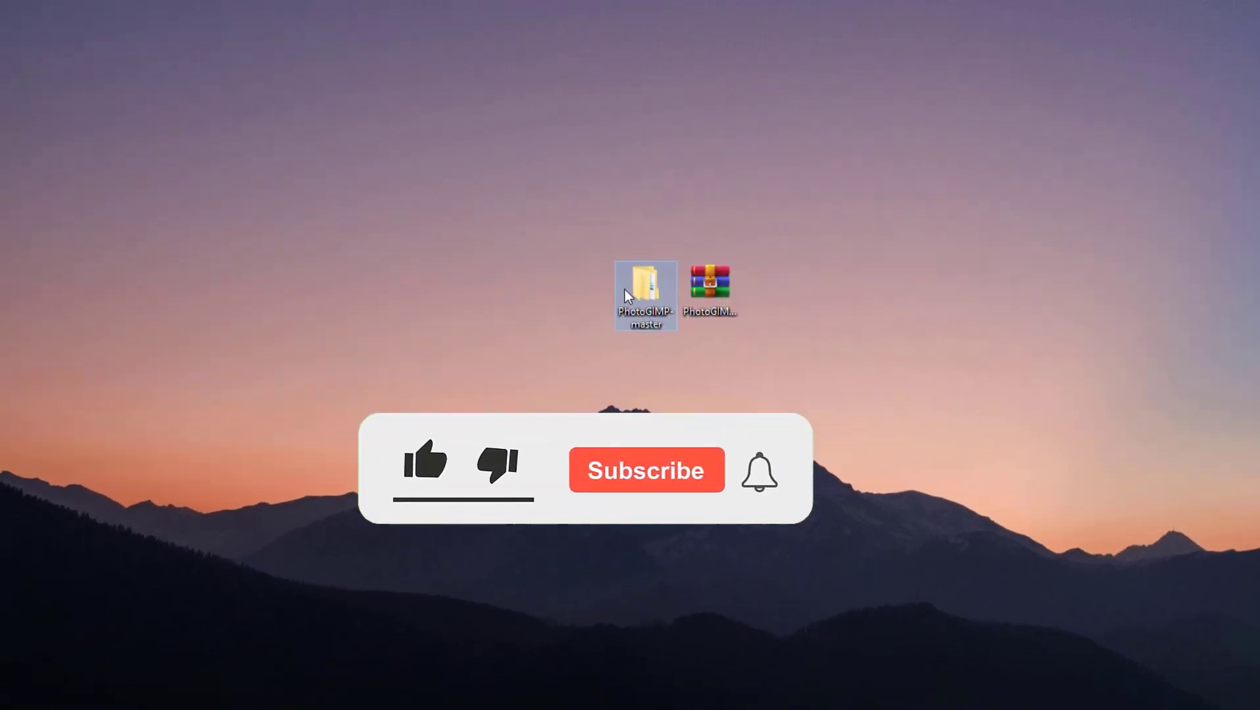
Step: Open PhotoGIMP-master and drill through .var, app, org.gimp.GIMP, config and GIMP to select 2.10
double_click(700, 262)
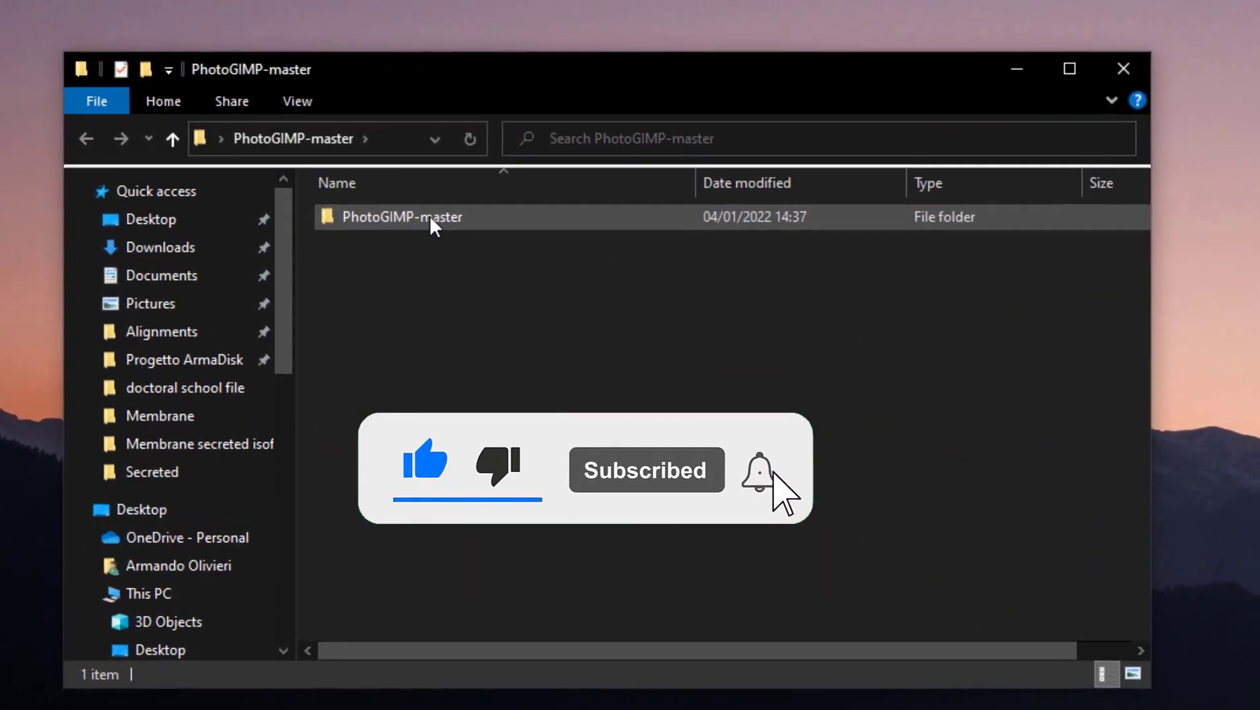
double_click(430, 216)
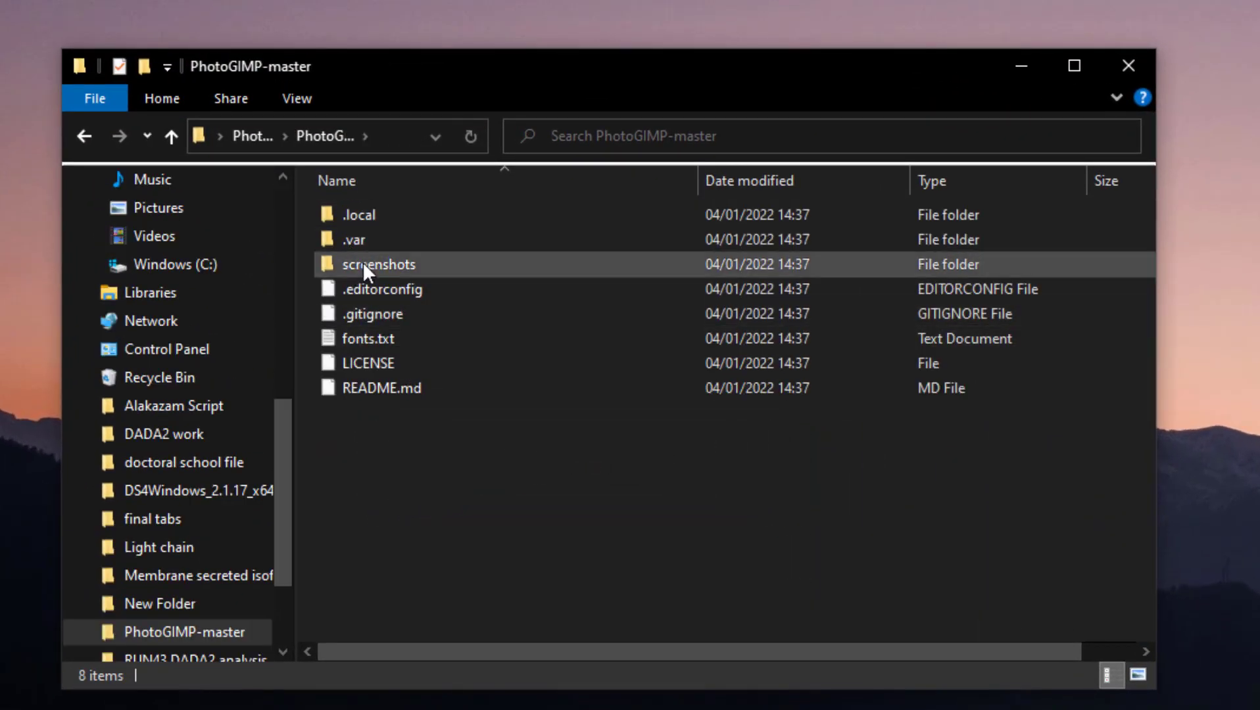
double_click(360, 240)
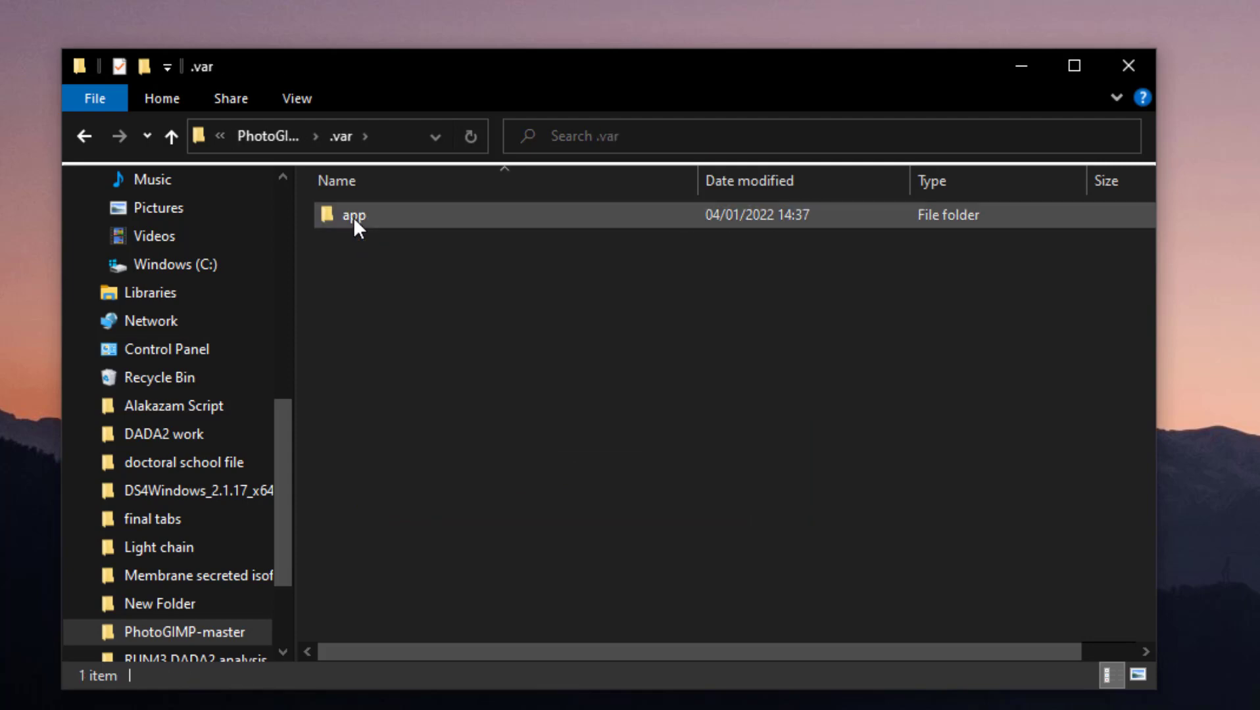
double_click(353, 216)
double_click(353, 216)
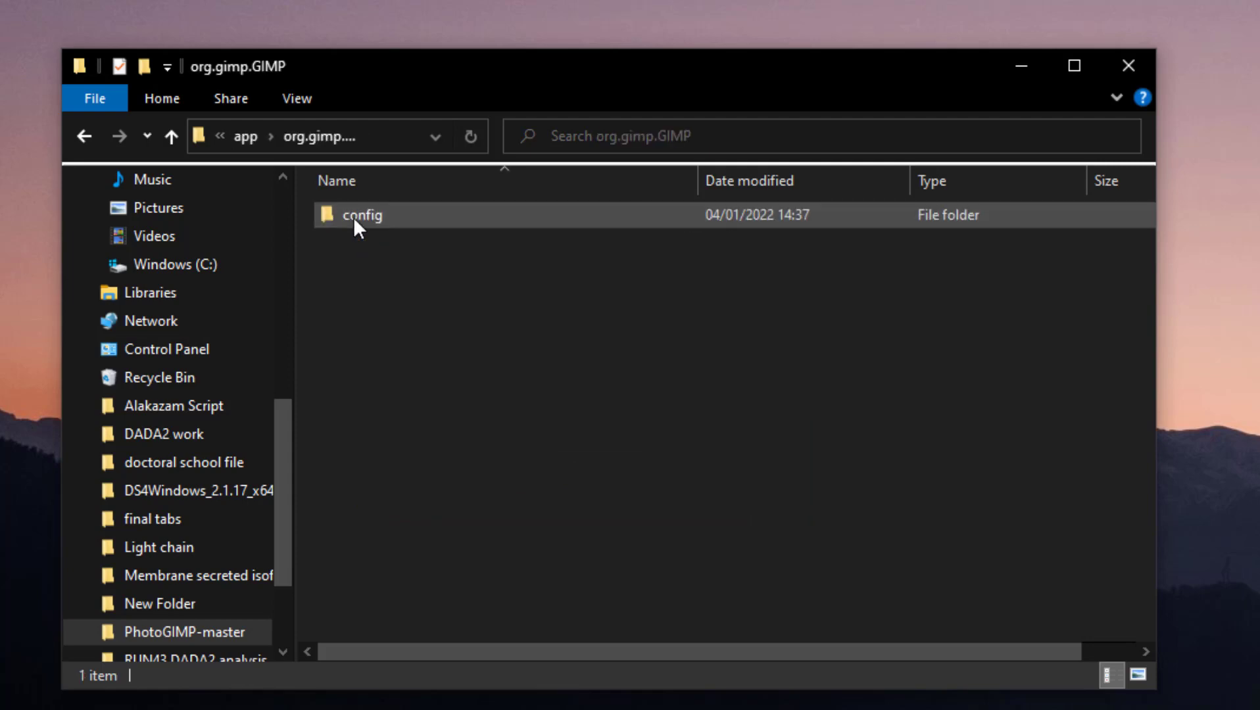
double_click(353, 216)
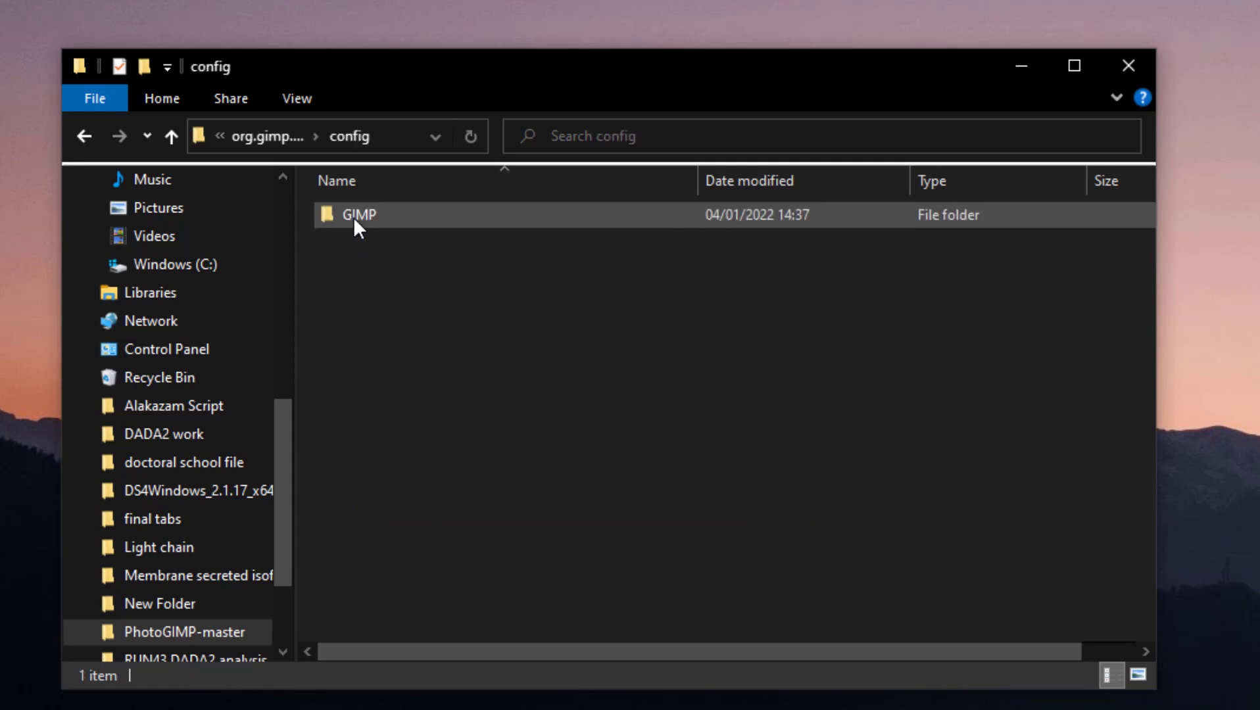
double_click(353, 216)
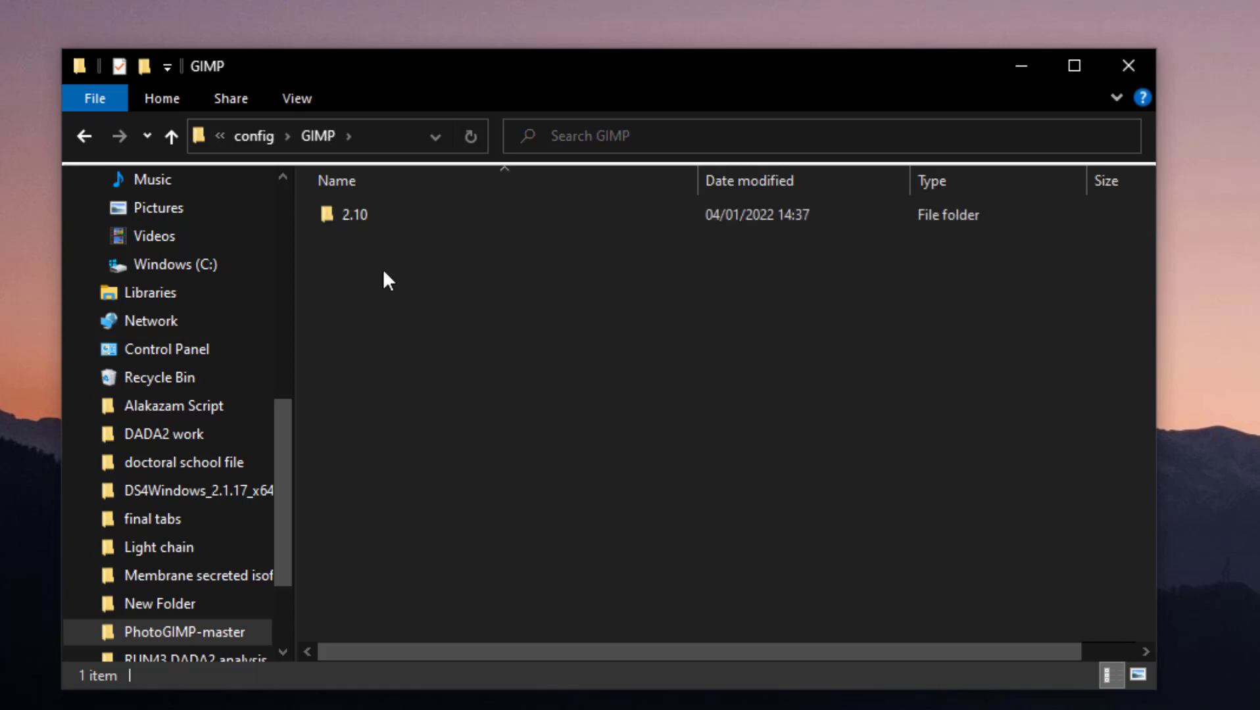
click(356, 213)
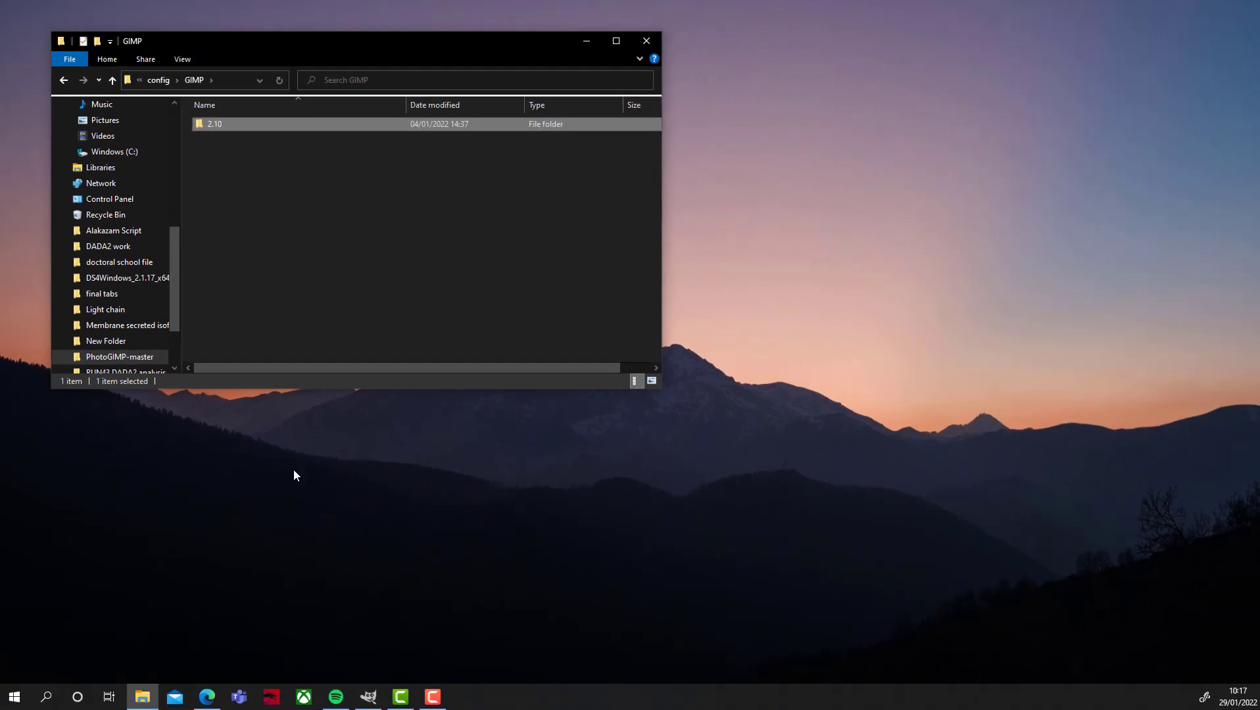
Step: Switch to GIMP and open Edit > Preferences, moving the dialog to the right
click(369, 696)
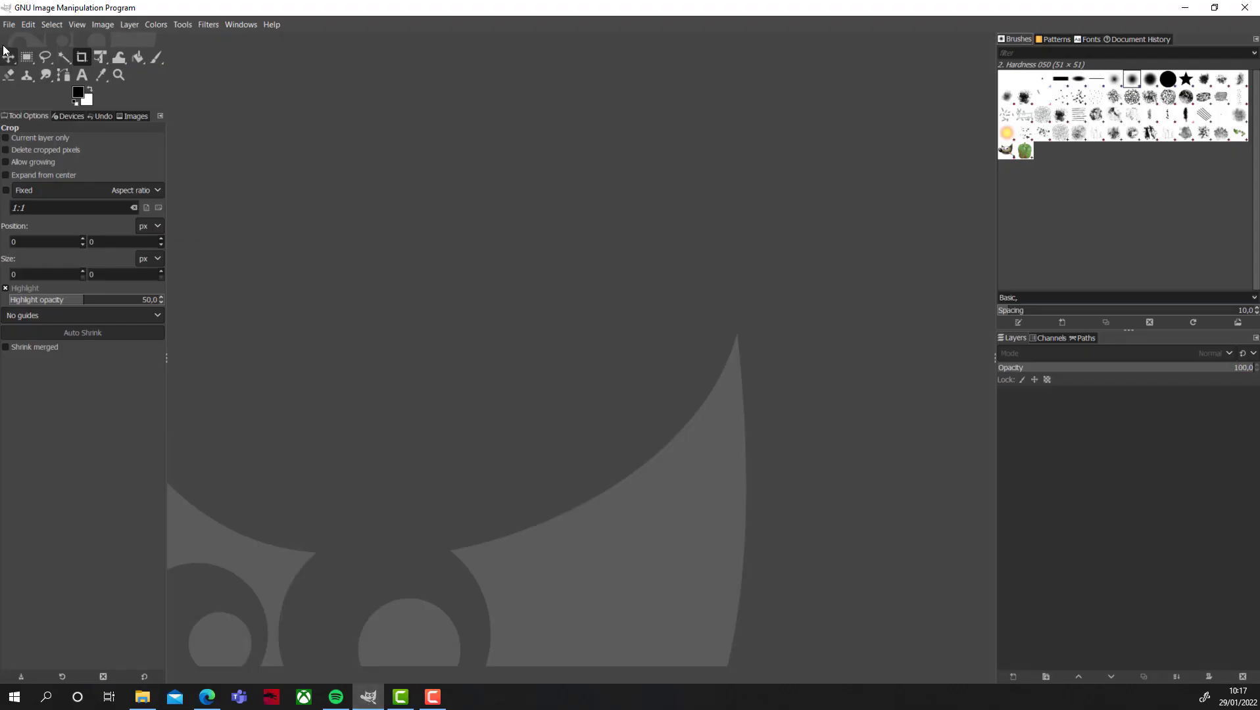
click(9, 25)
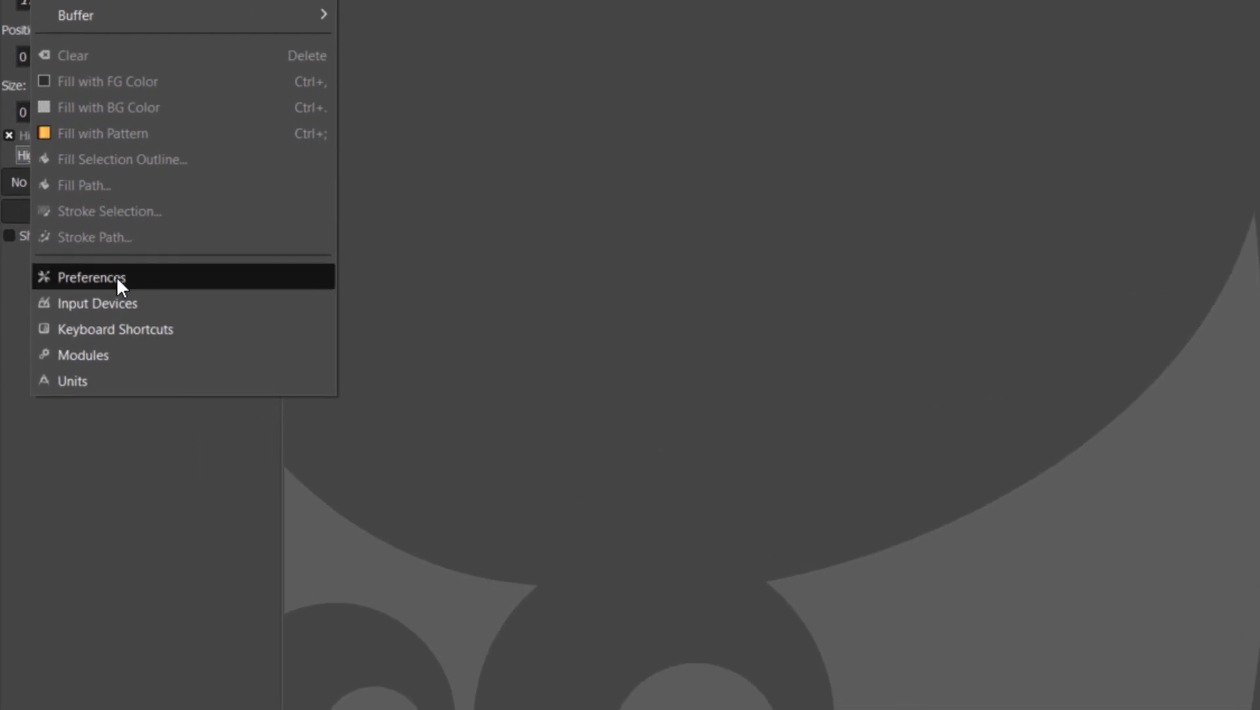
click(85, 342)
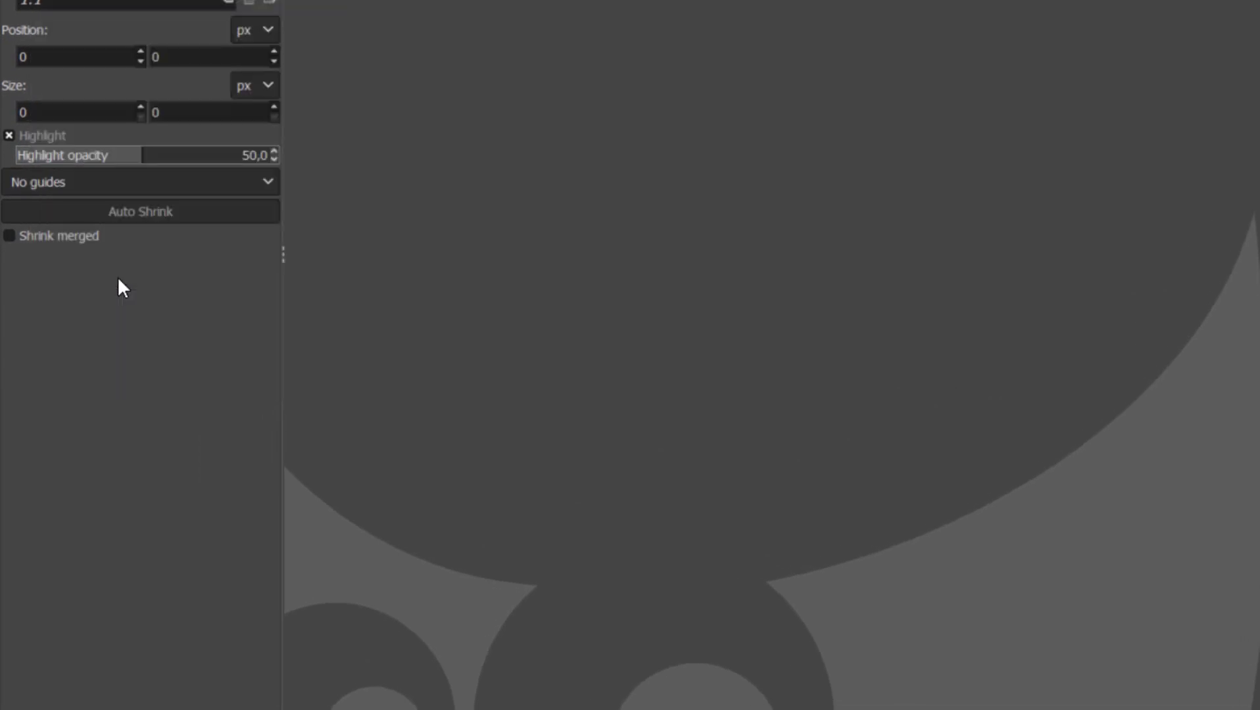
drag(380, 65, 613, 53)
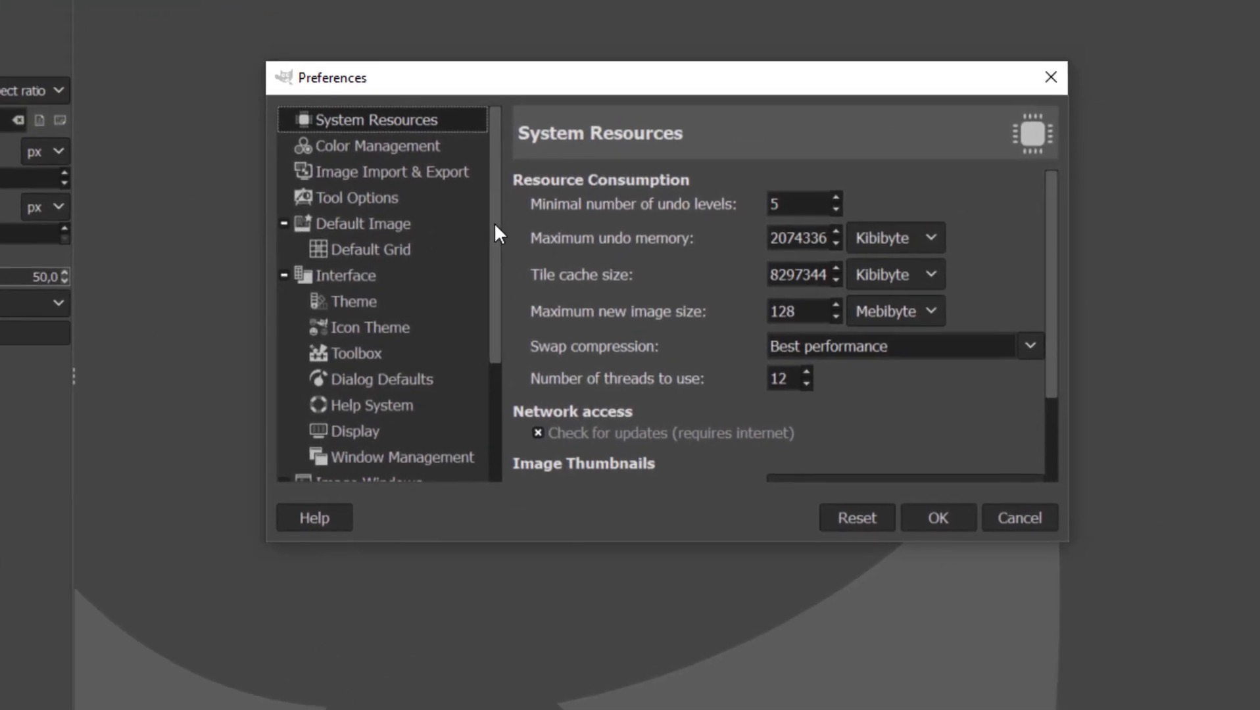
drag(492, 225, 487, 367)
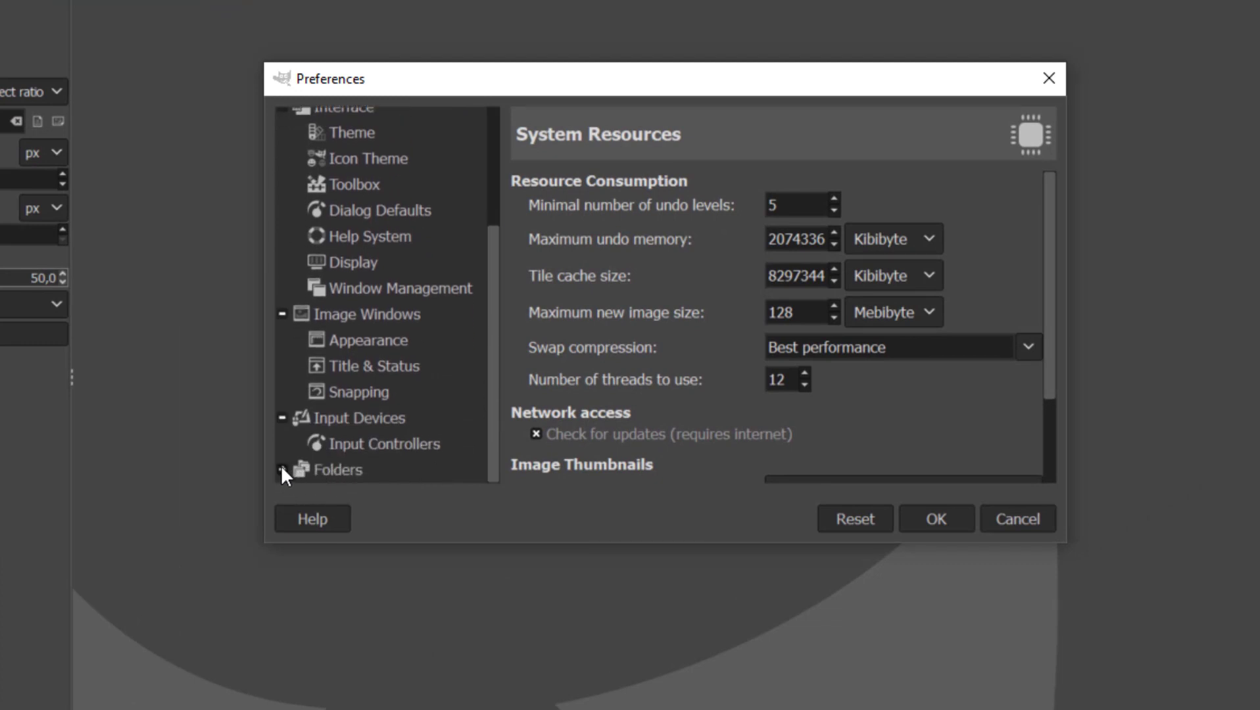
Step: Expand Folders, show Brushes and select the writable AppData\Roaming 2.10 brushes folder
click(282, 469)
drag(494, 260, 491, 347)
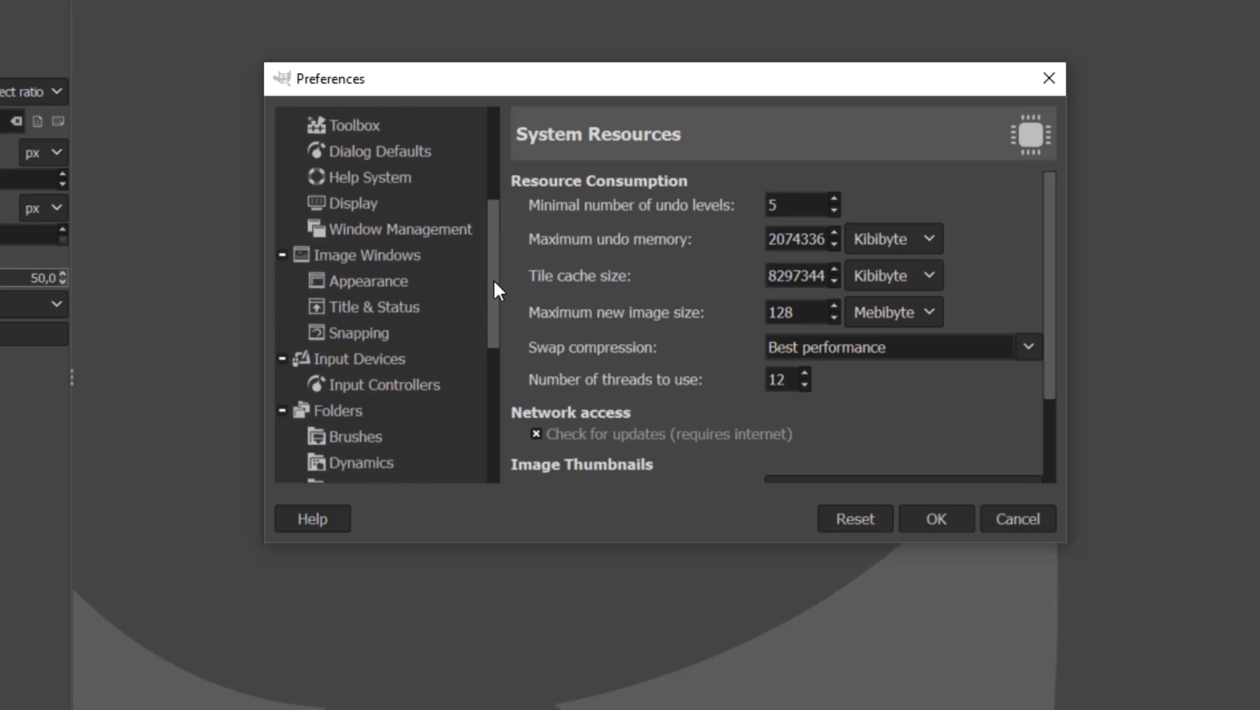
click(286, 238)
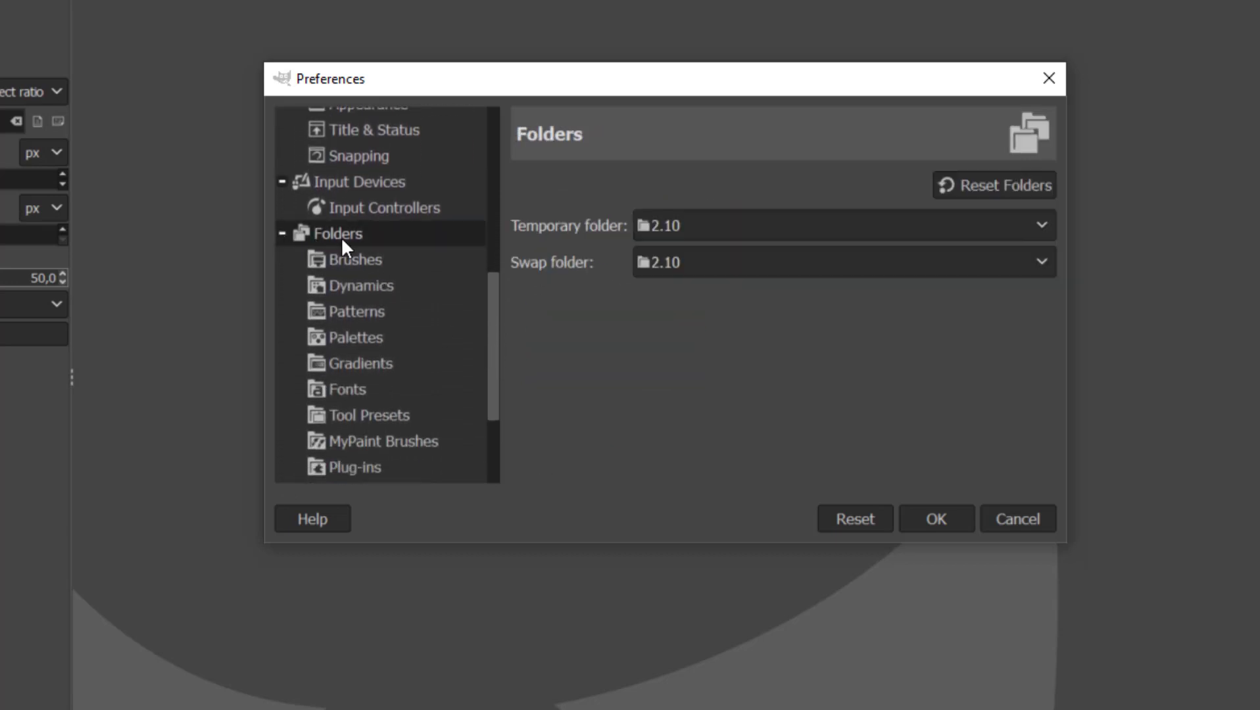
click(350, 262)
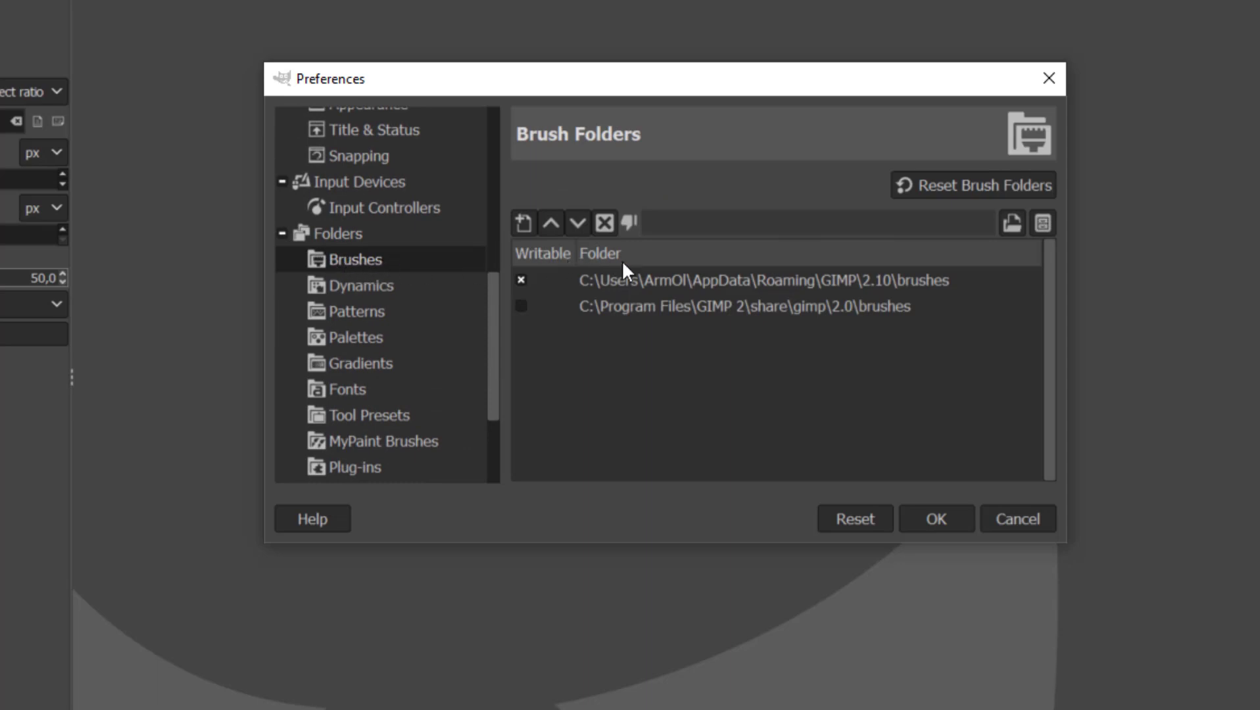
click(754, 283)
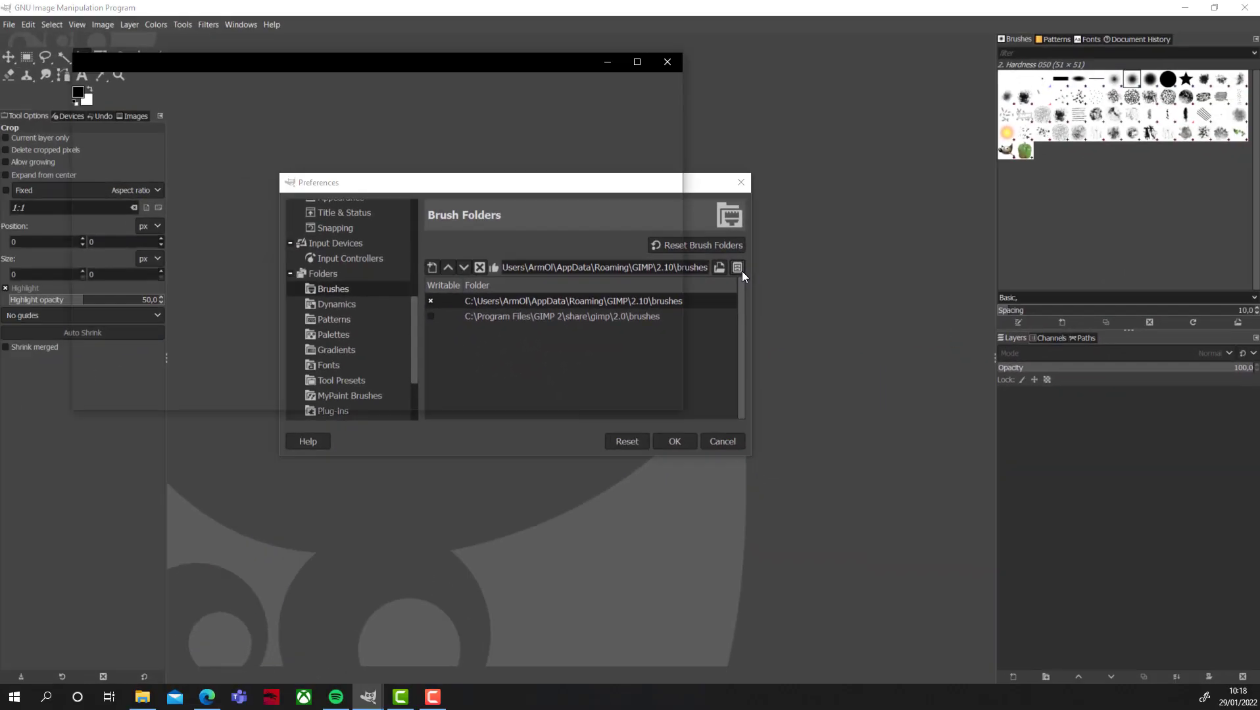
Step: Show the brushes folder's location in File Explorer and close GIMP
click(723, 281)
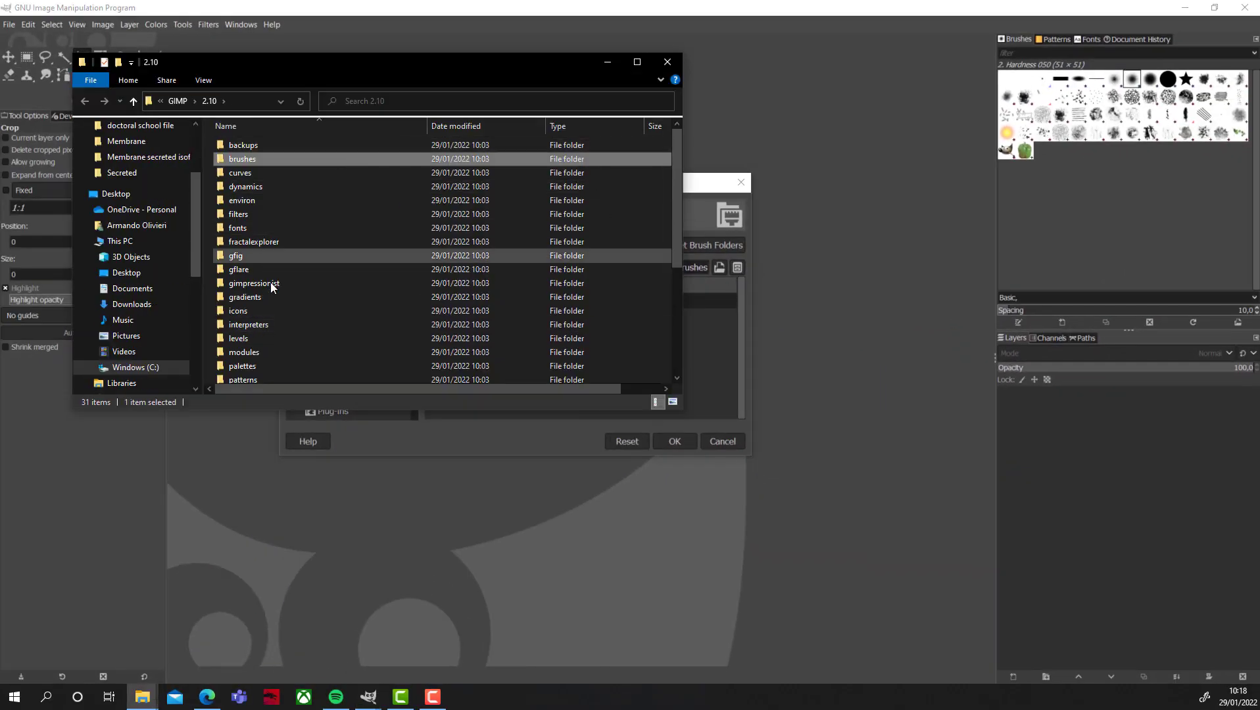
drag(464, 63, 502, 88)
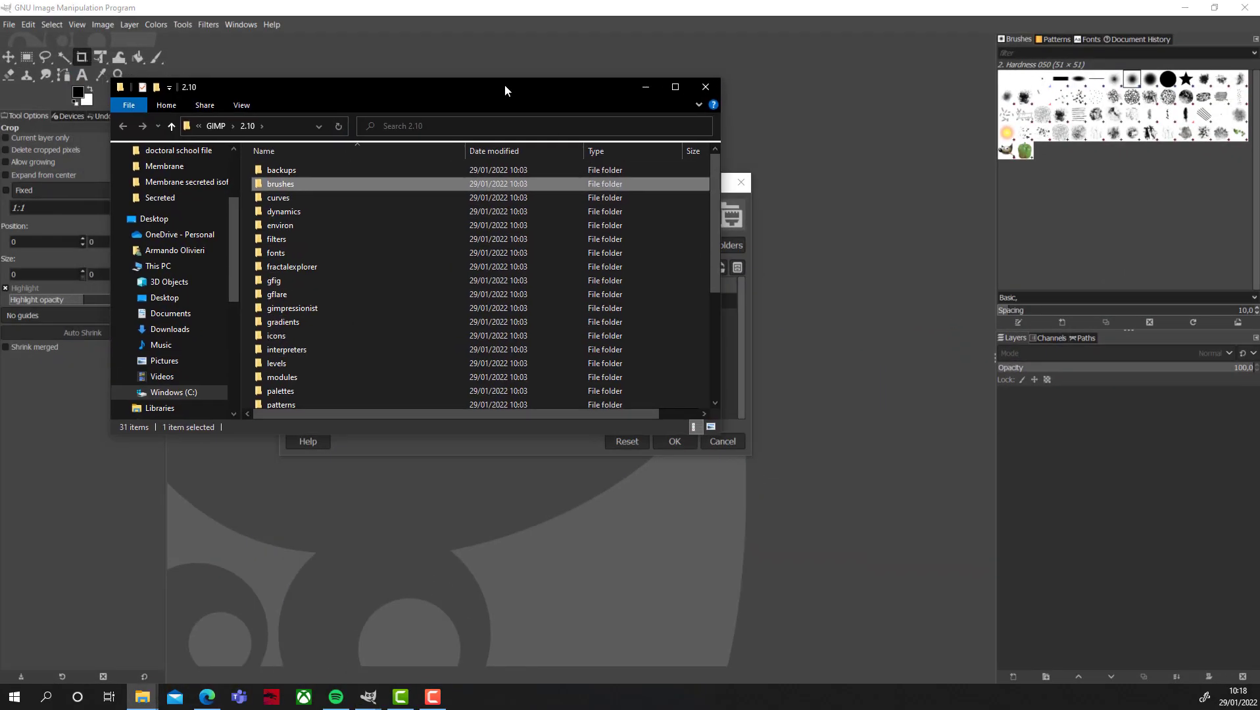
click(1254, 8)
Step: Arrange both Explorer windows side by side, go up to Roaming\GIMP and select 2.10
drag(395, 86, 875, 82)
click(586, 40)
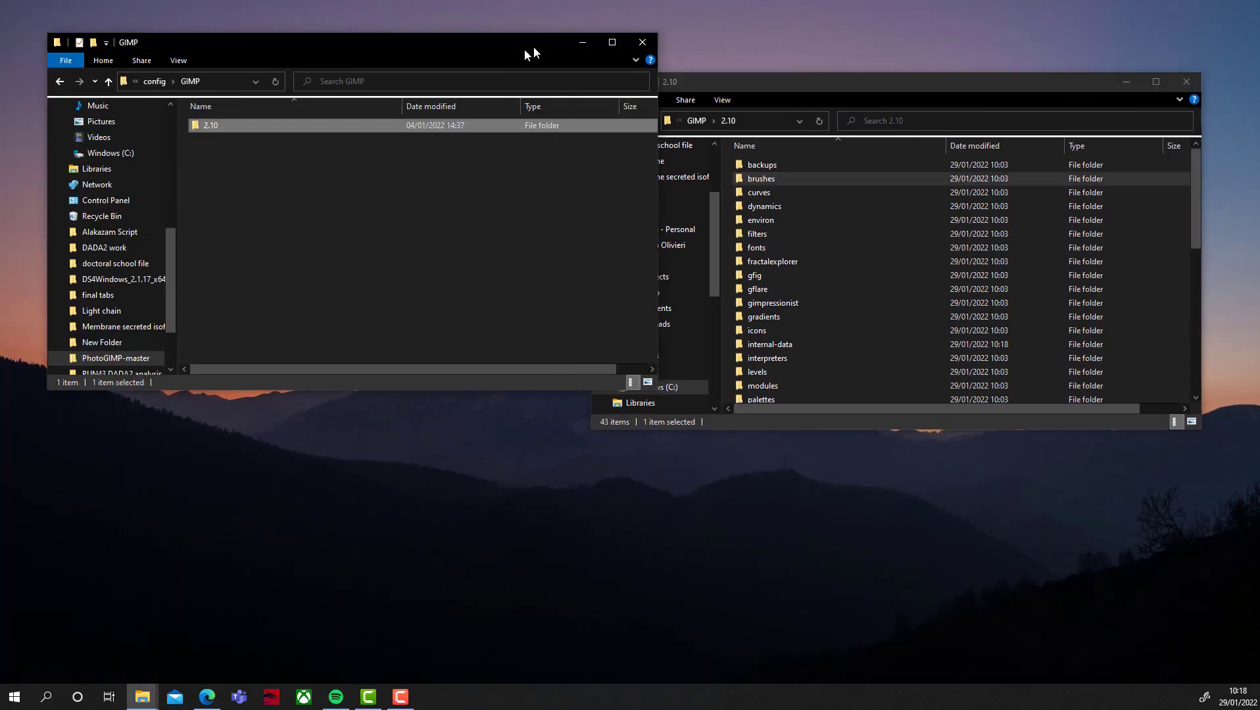
drag(534, 52, 489, 161)
click(615, 123)
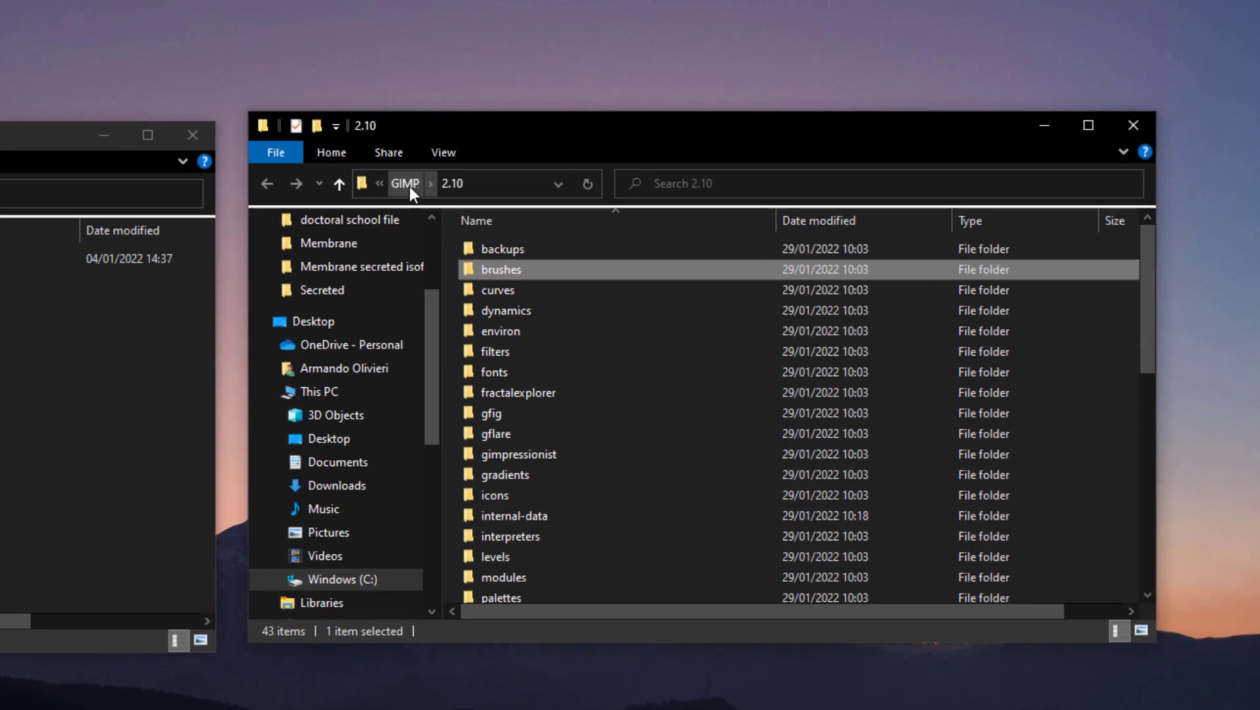
click(411, 184)
click(513, 267)
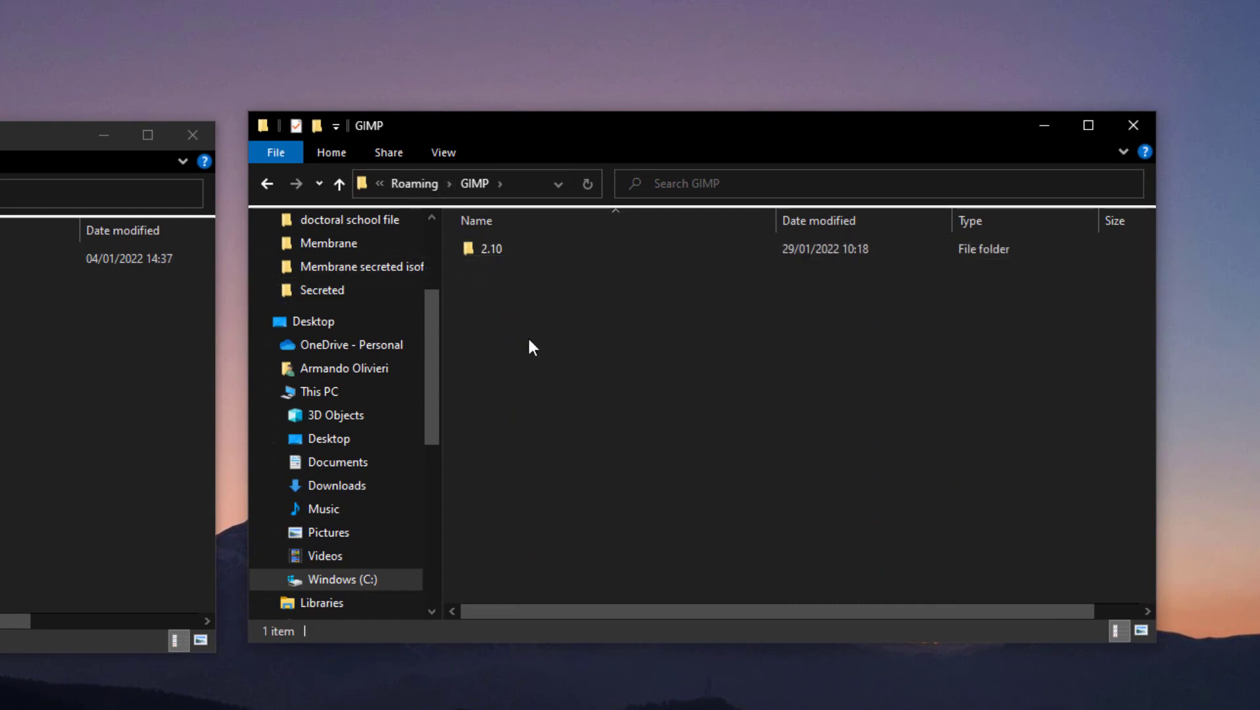
click(521, 255)
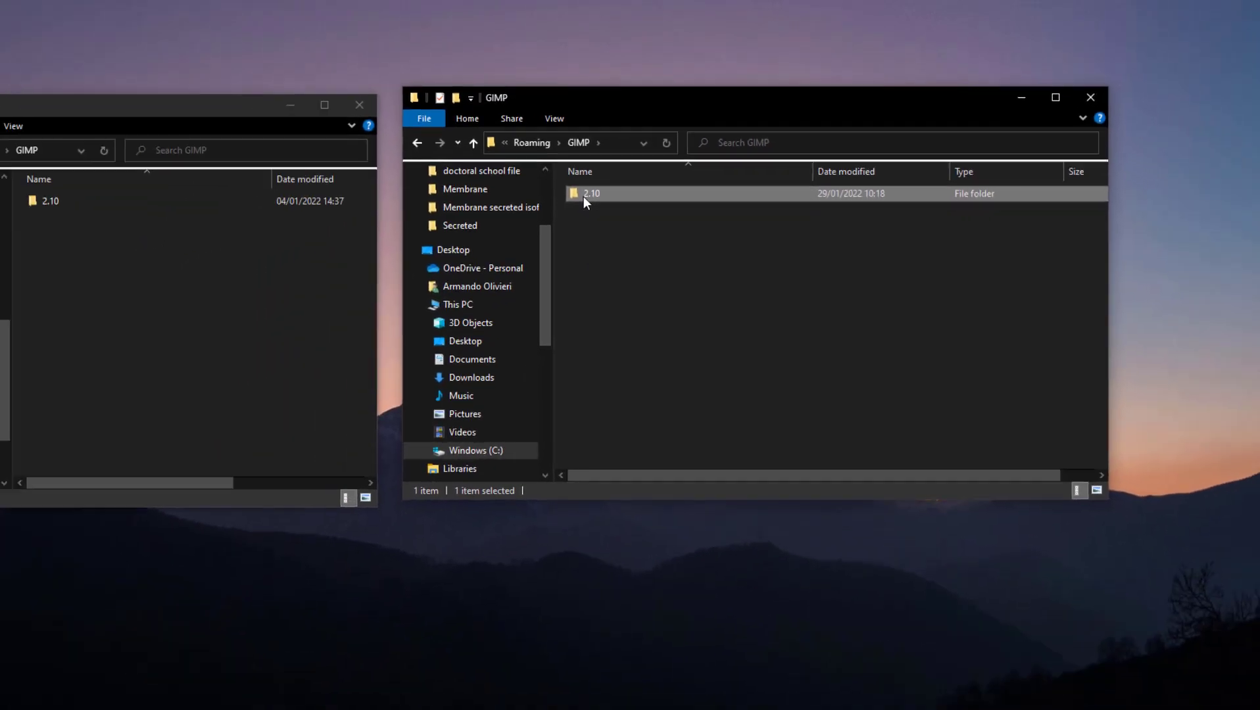
Step: Copy the original 2.10 folder and create a desktop folder named 'gimp 2.10 backup originale'
right_click(631, 169)
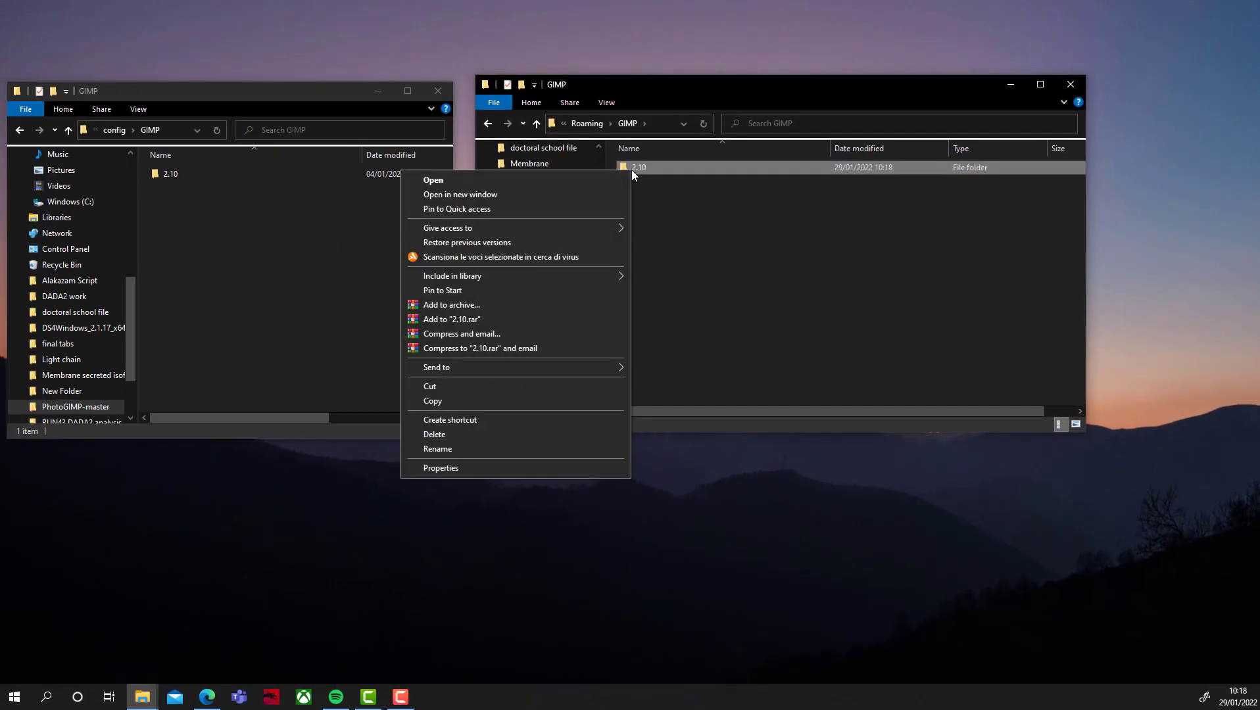
click(468, 400)
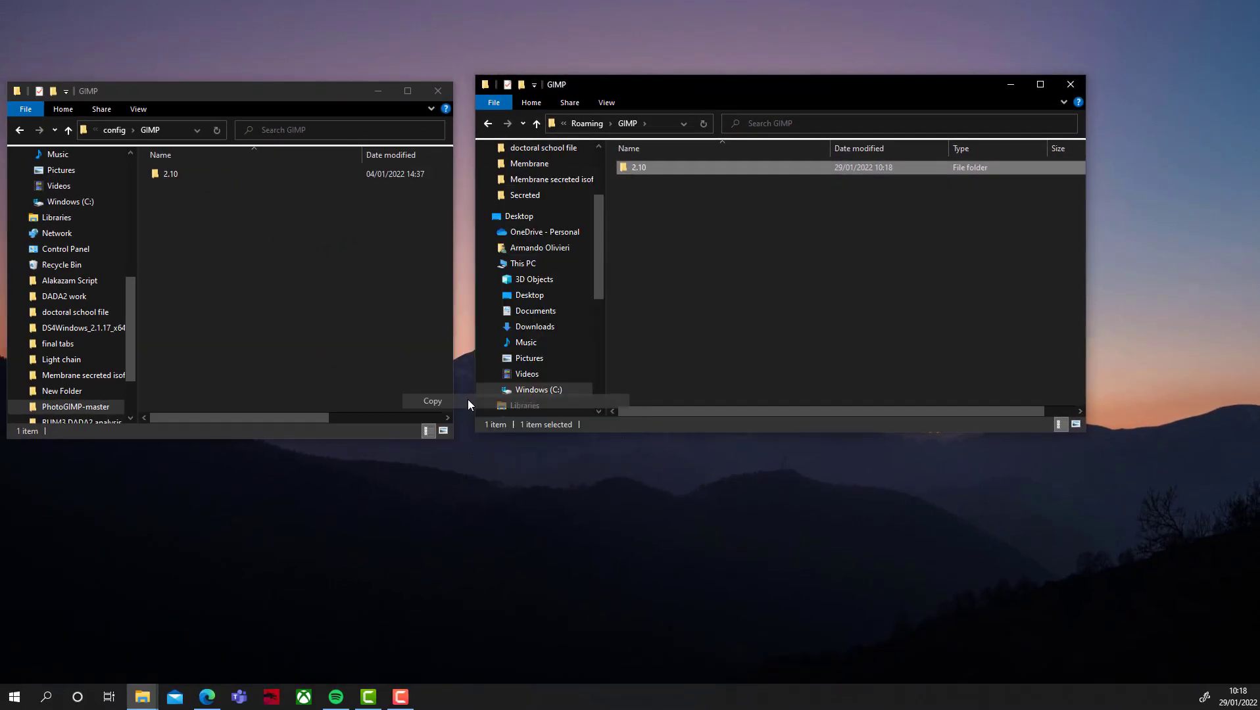
right_click(353, 493)
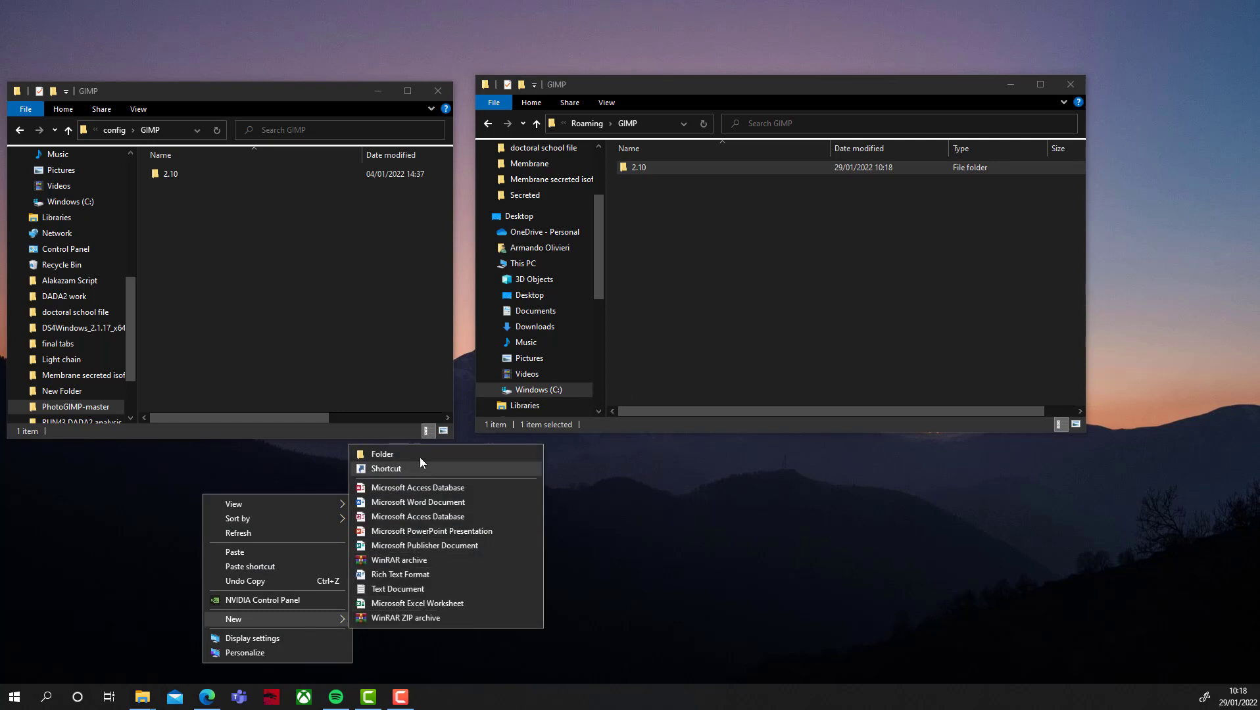
click(421, 455)
text(g)
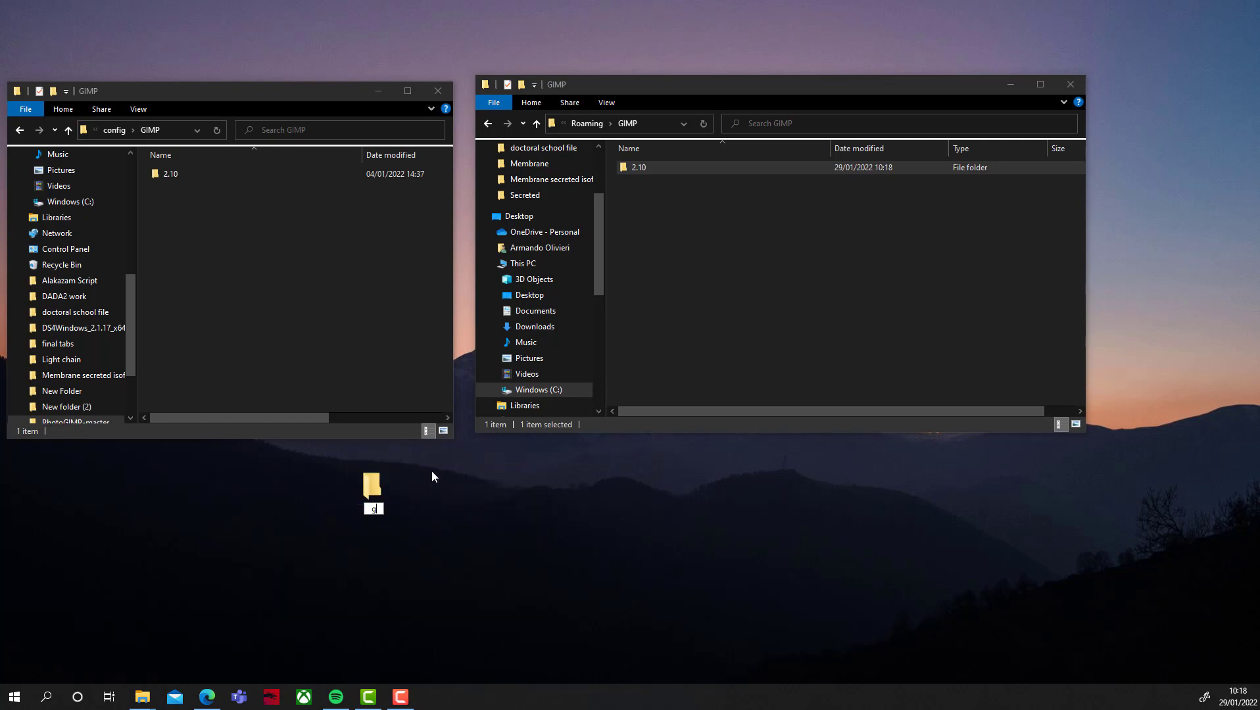
text(imp 2.10)
text( backup)
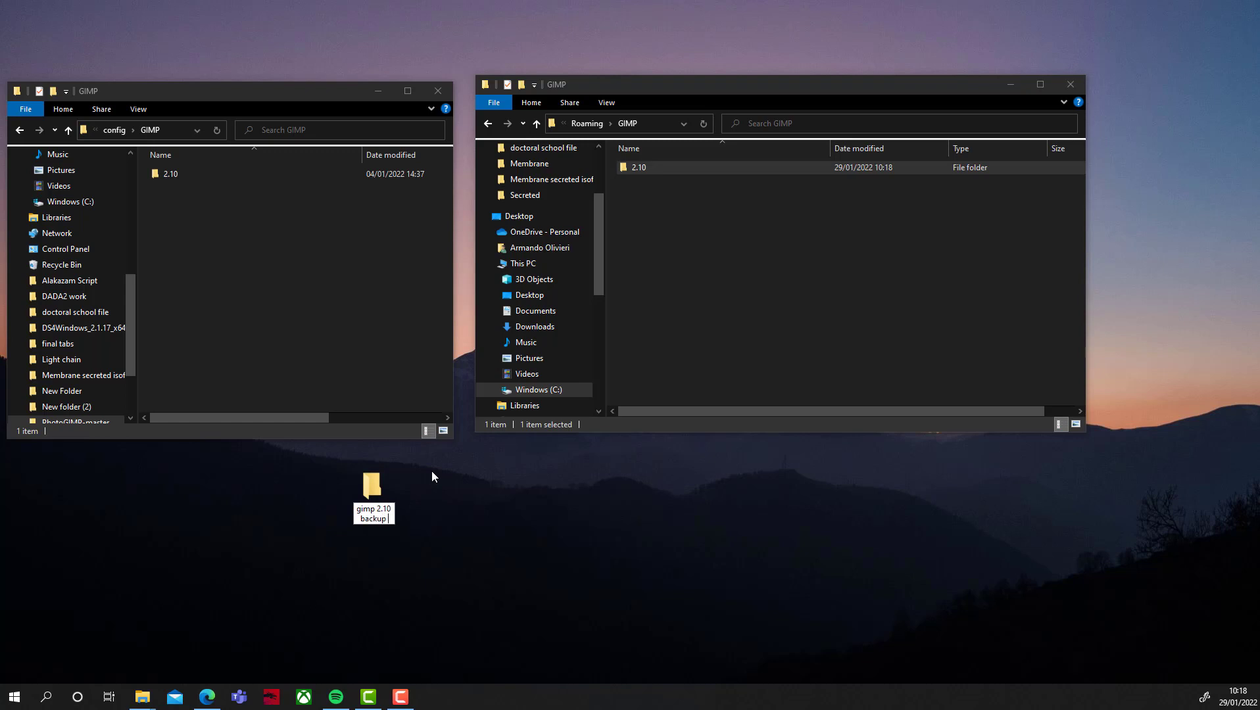
text( originale)
key(Return)
Step: Paste the copied 2.10 settings into the backup folder and reopen it to confirm
double_click(386, 492)
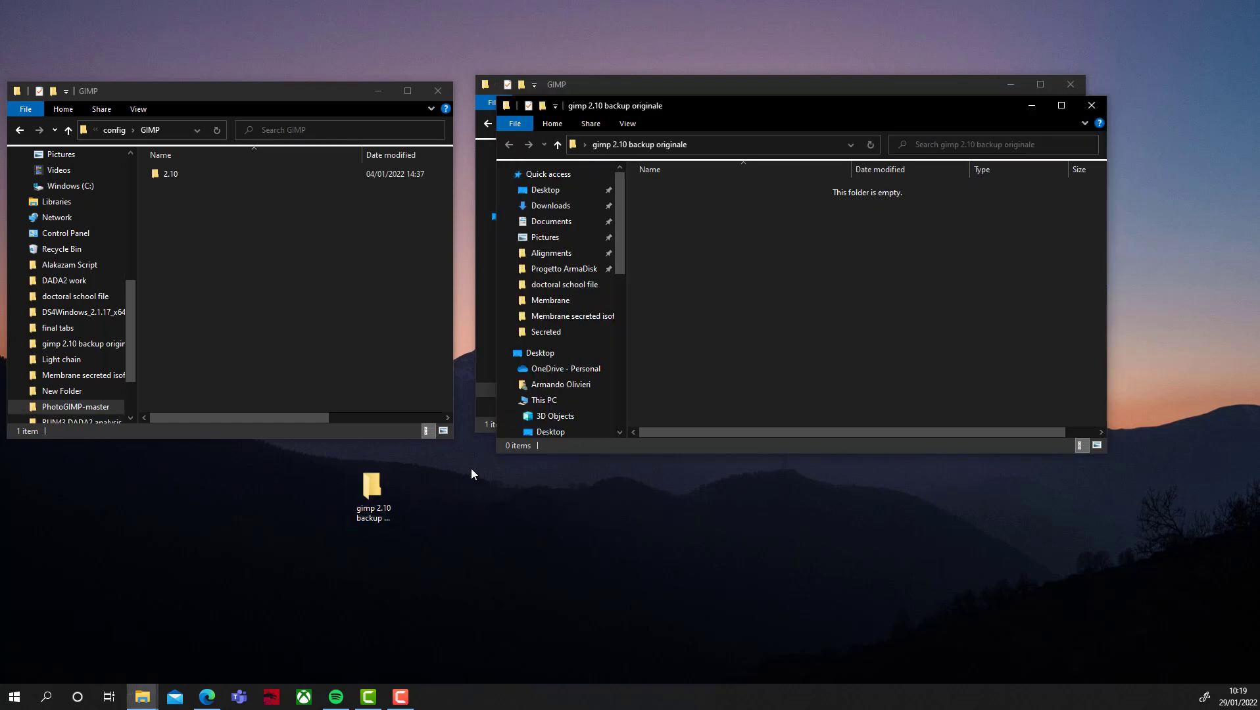
right_click(711, 328)
click(624, 417)
click(1092, 105)
double_click(358, 526)
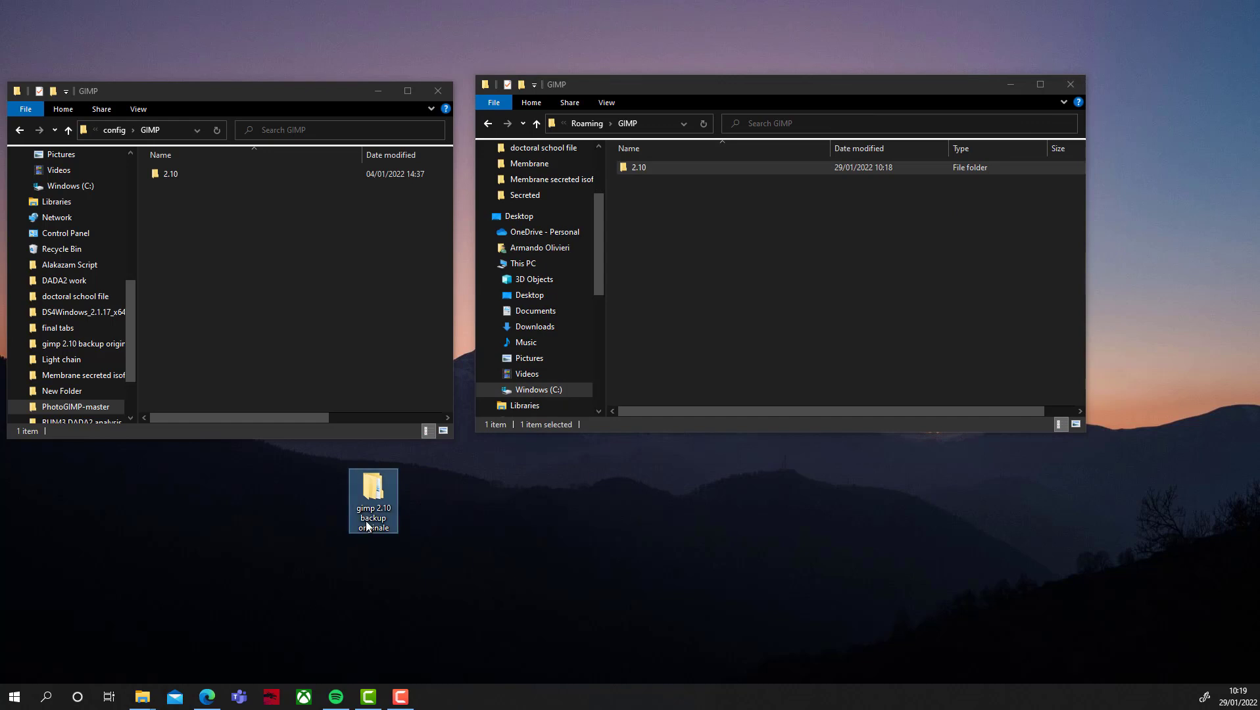
click(1088, 112)
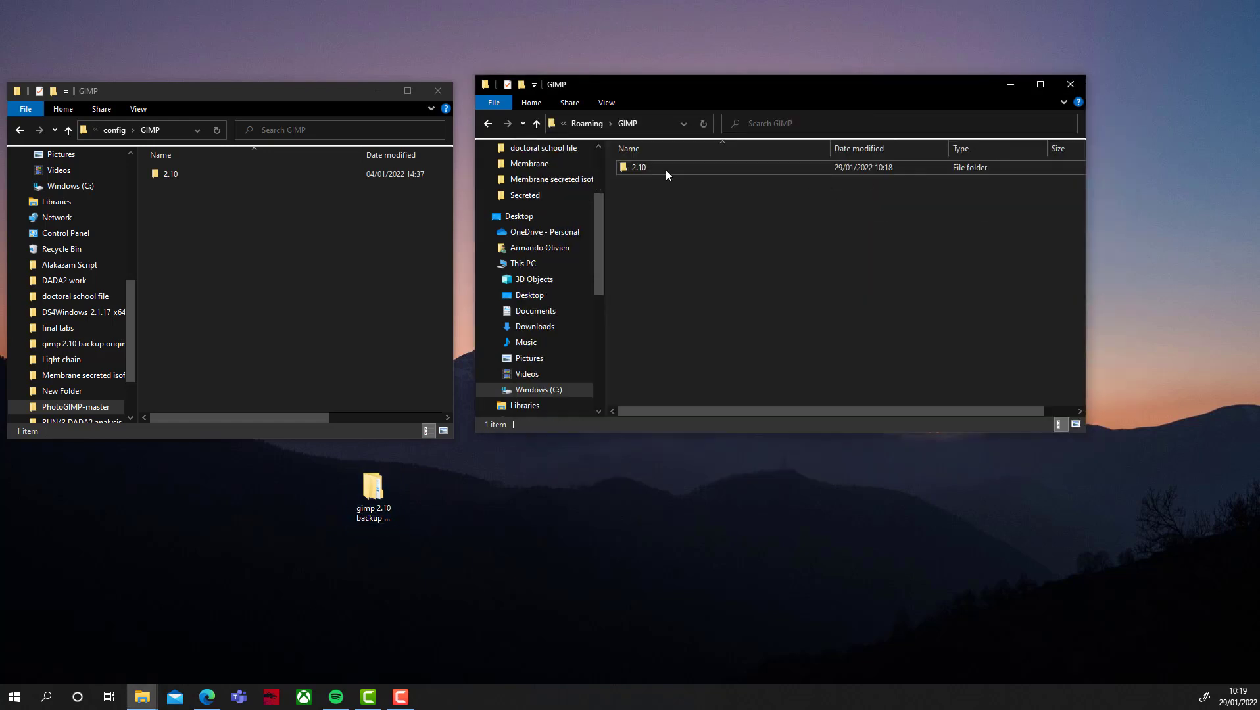
Step: Delete the original 2.10 in Roaming\GIMP, paste PhotoGIMP's 2.10 there, and close config\GIMP
key(Delete)
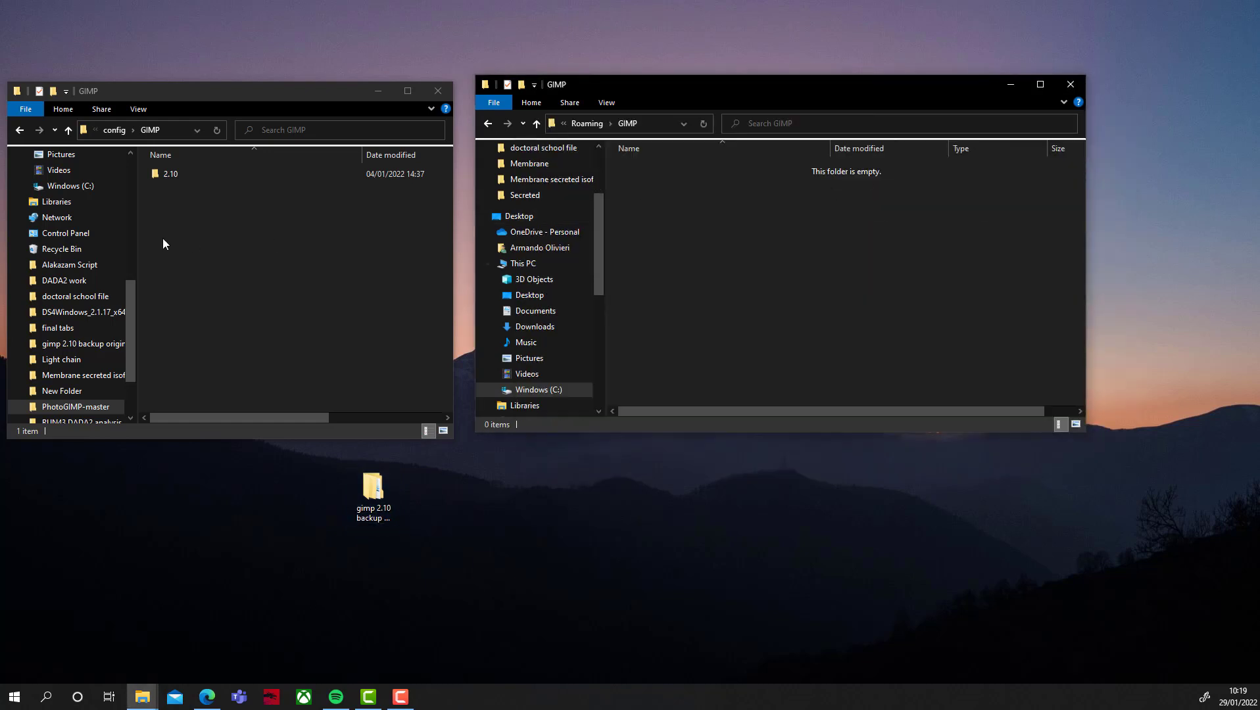
click(166, 176)
right_click(167, 176)
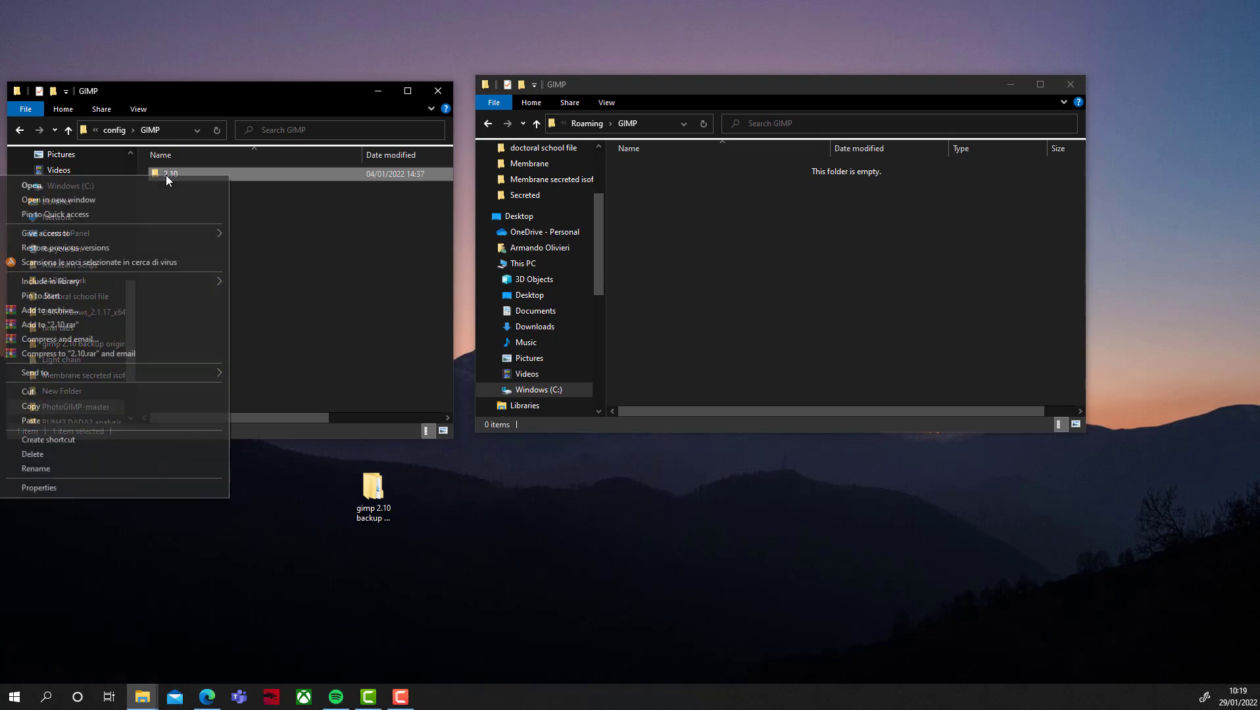
click(51, 406)
right_click(740, 236)
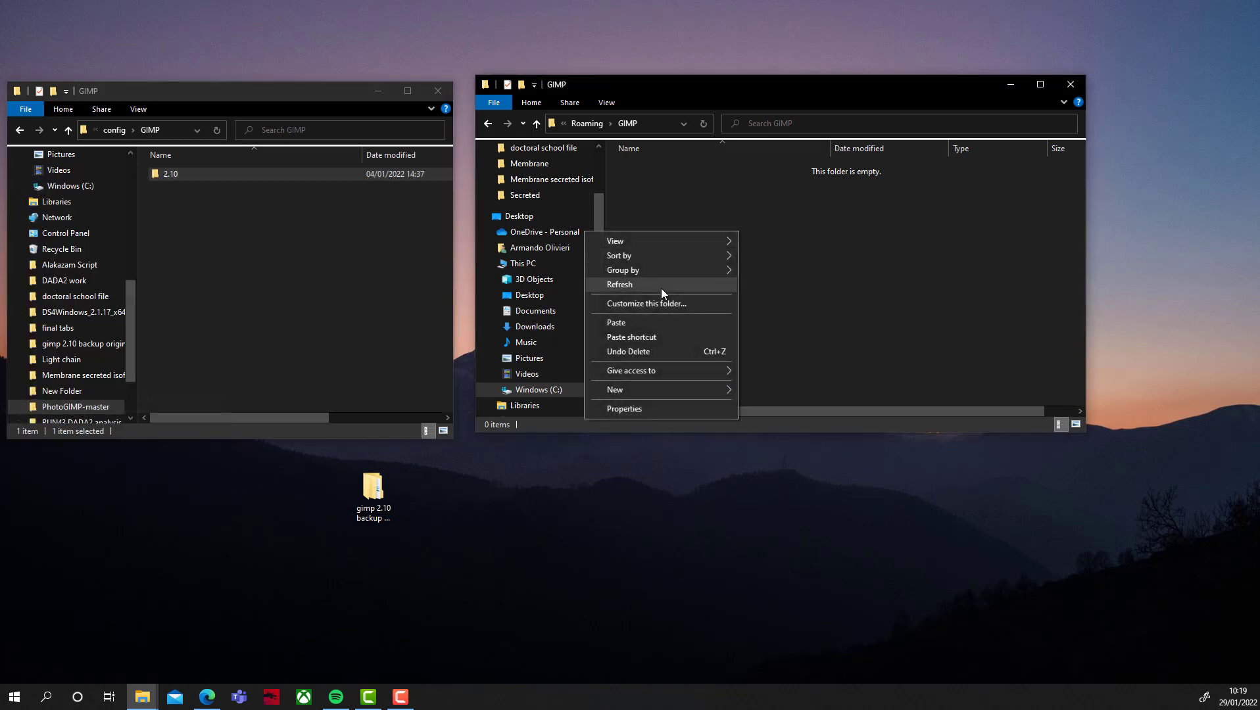
click(646, 325)
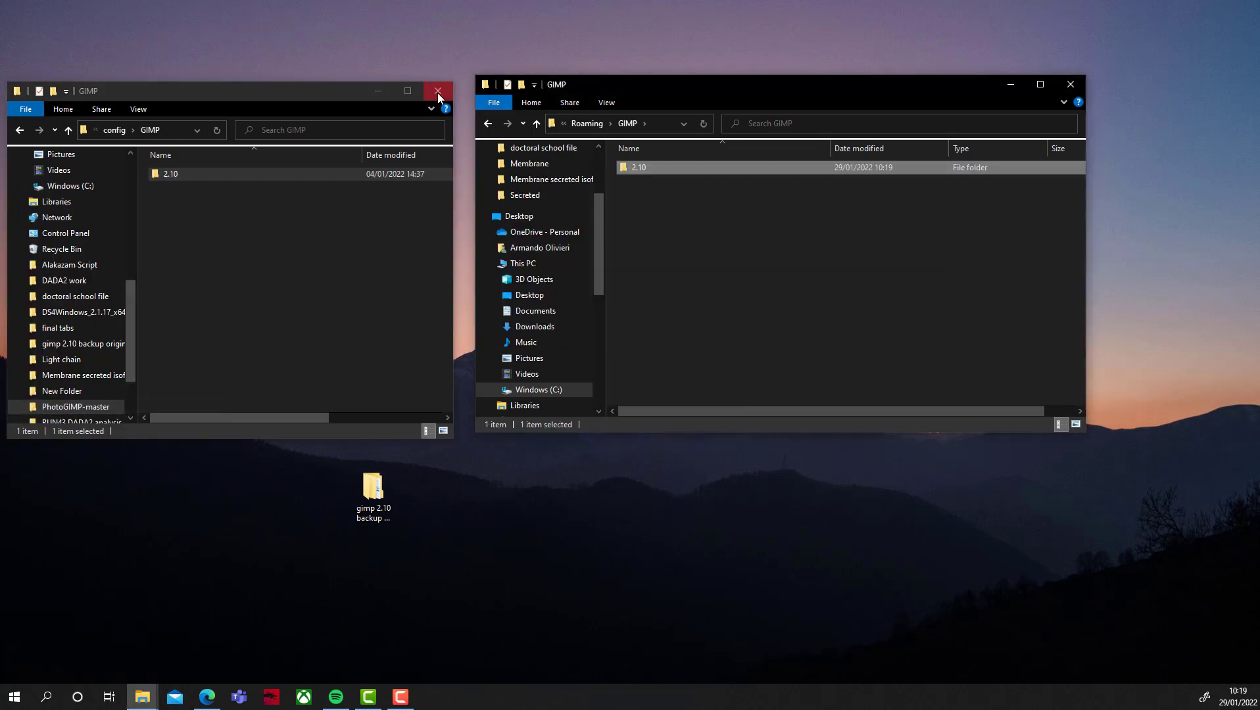
click(437, 92)
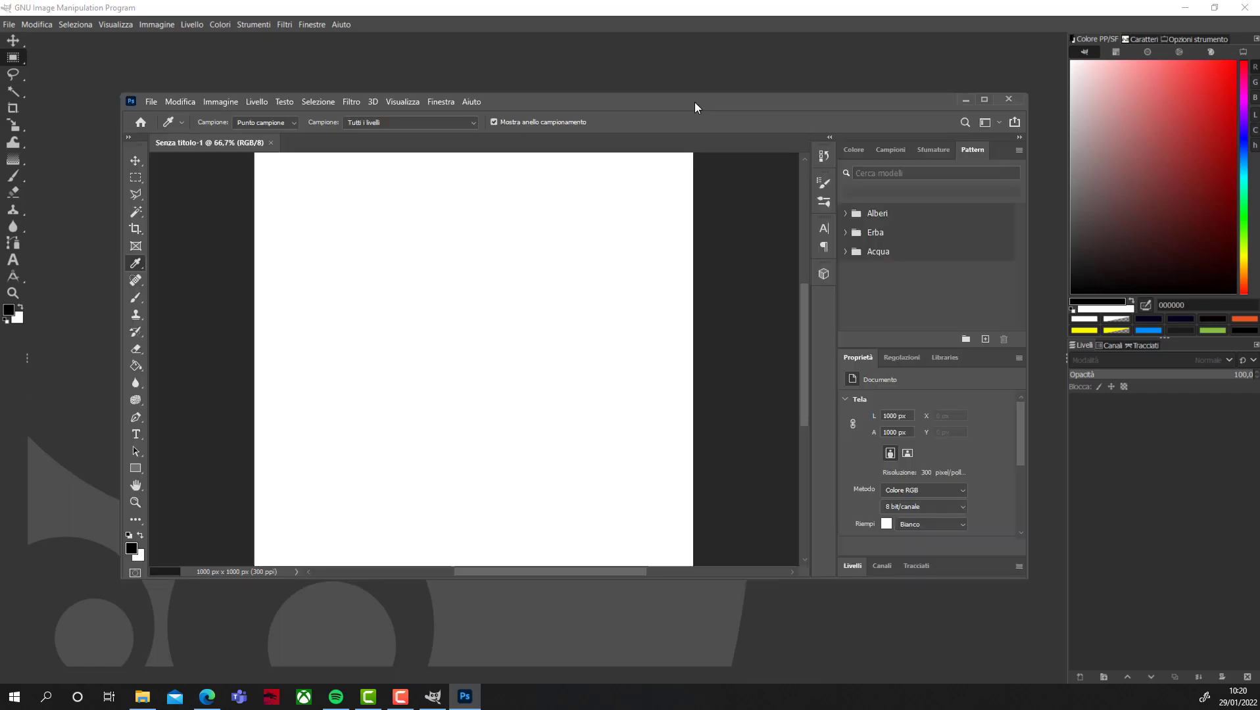
Step: Compare Photoshop's layout against GIMP's, then maximize and minimize Photoshop to reveal GIMP
drag(694, 103, 720, 132)
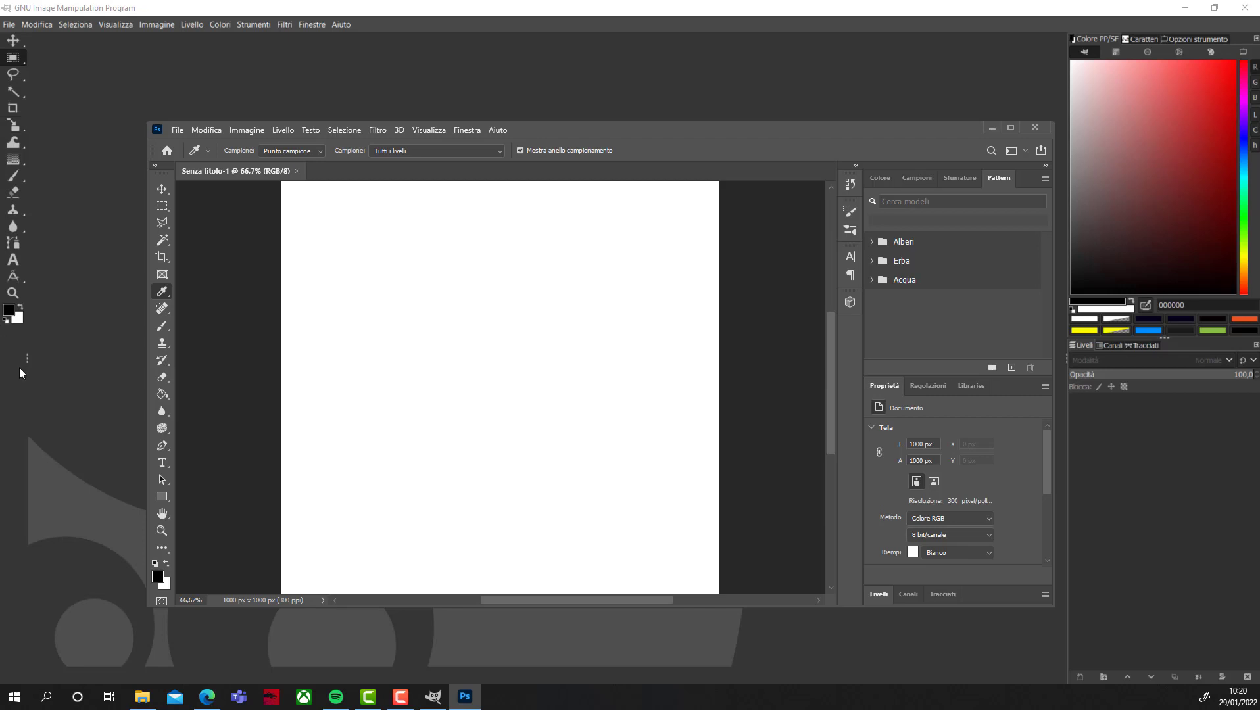
click(30, 306)
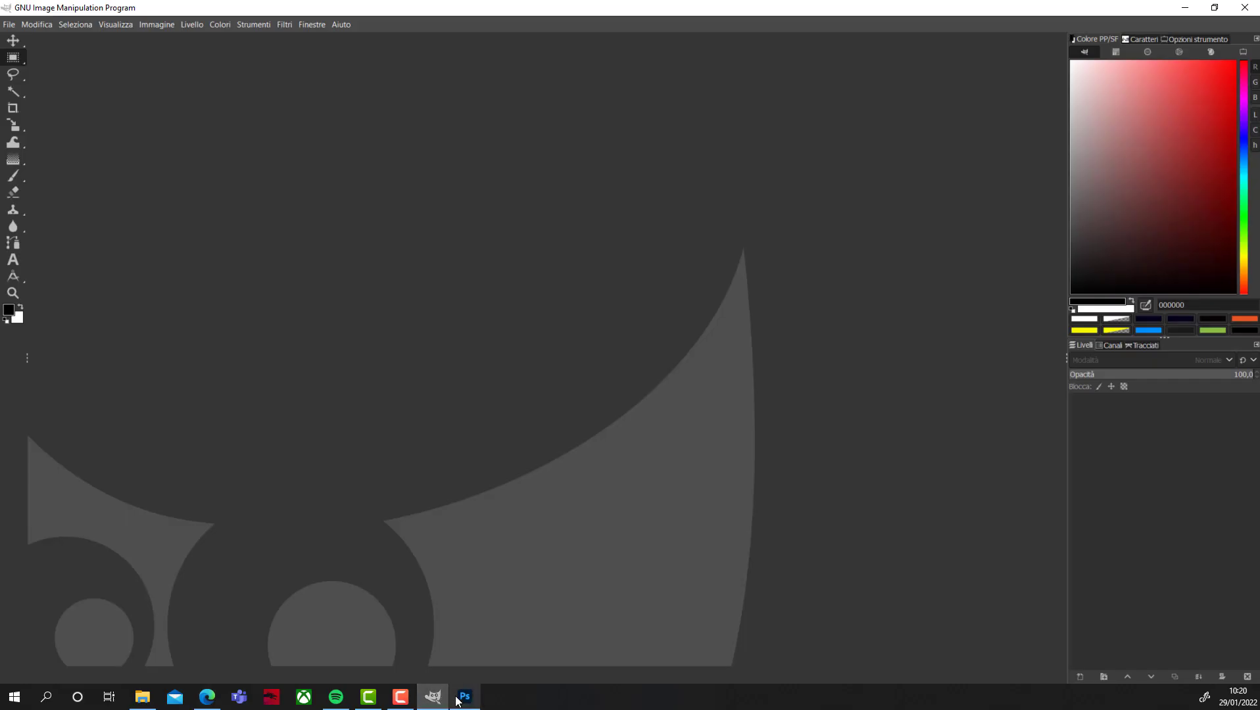
click(465, 696)
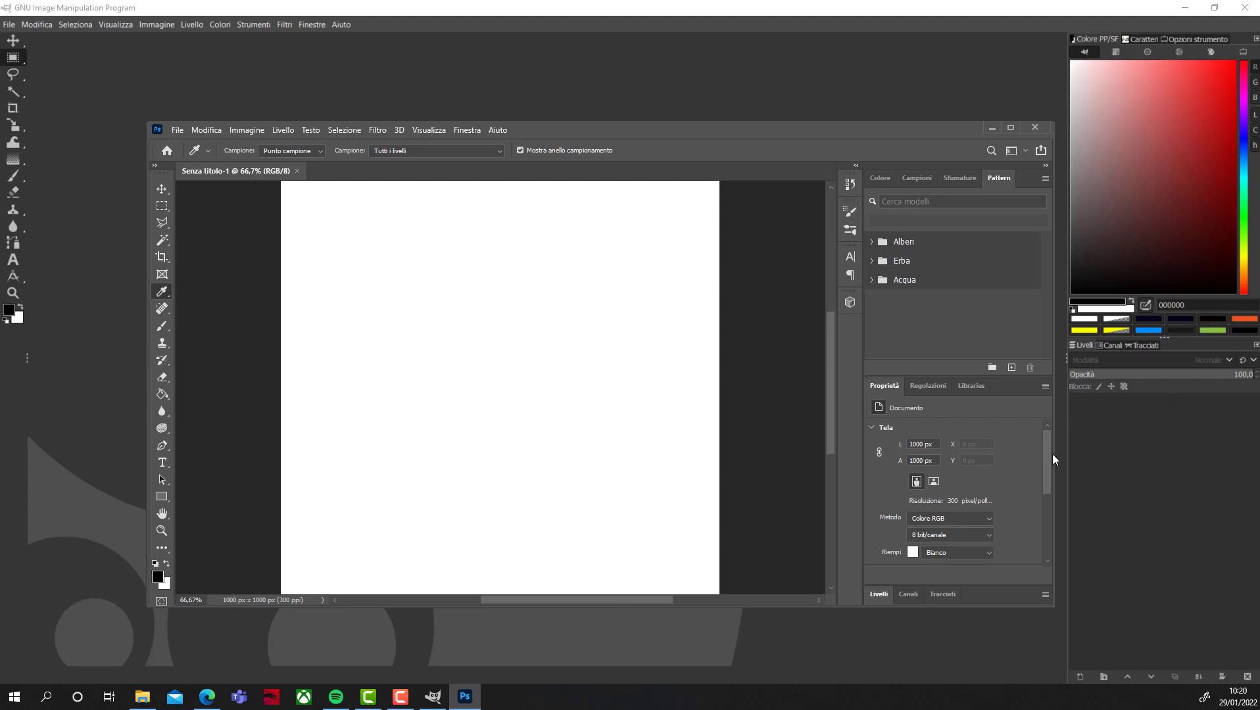
drag(1050, 458, 1048, 554)
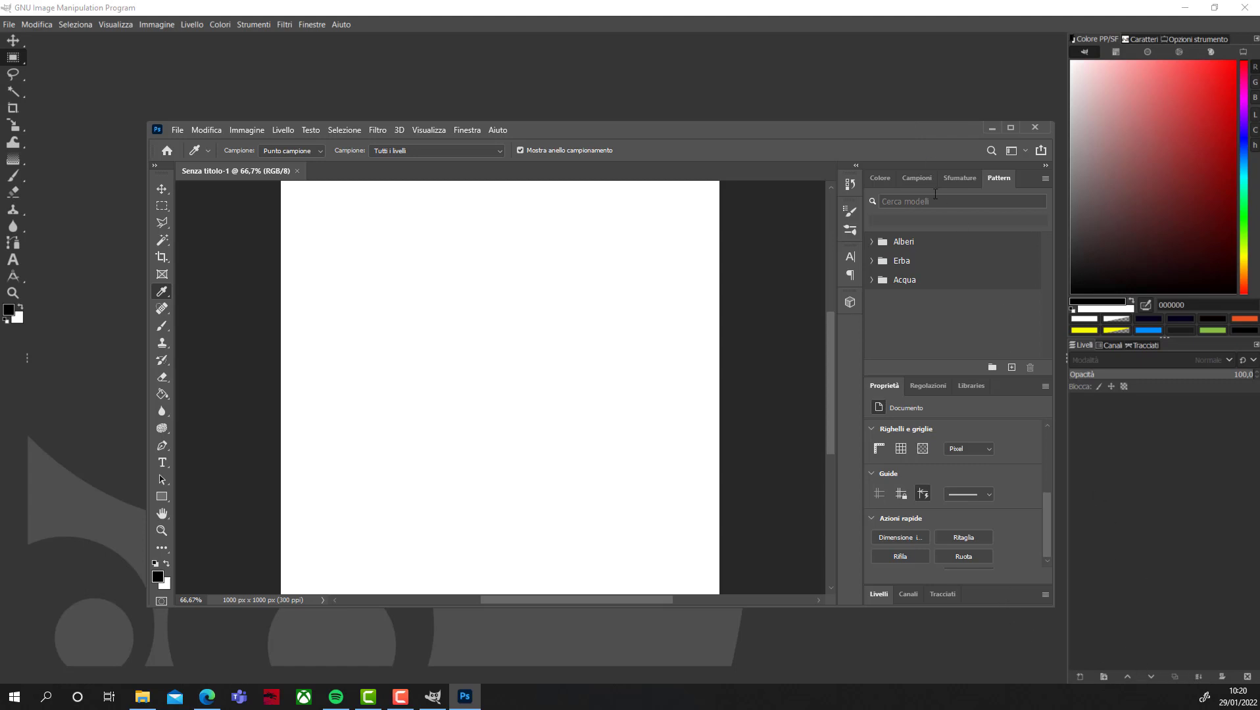
double_click(909, 130)
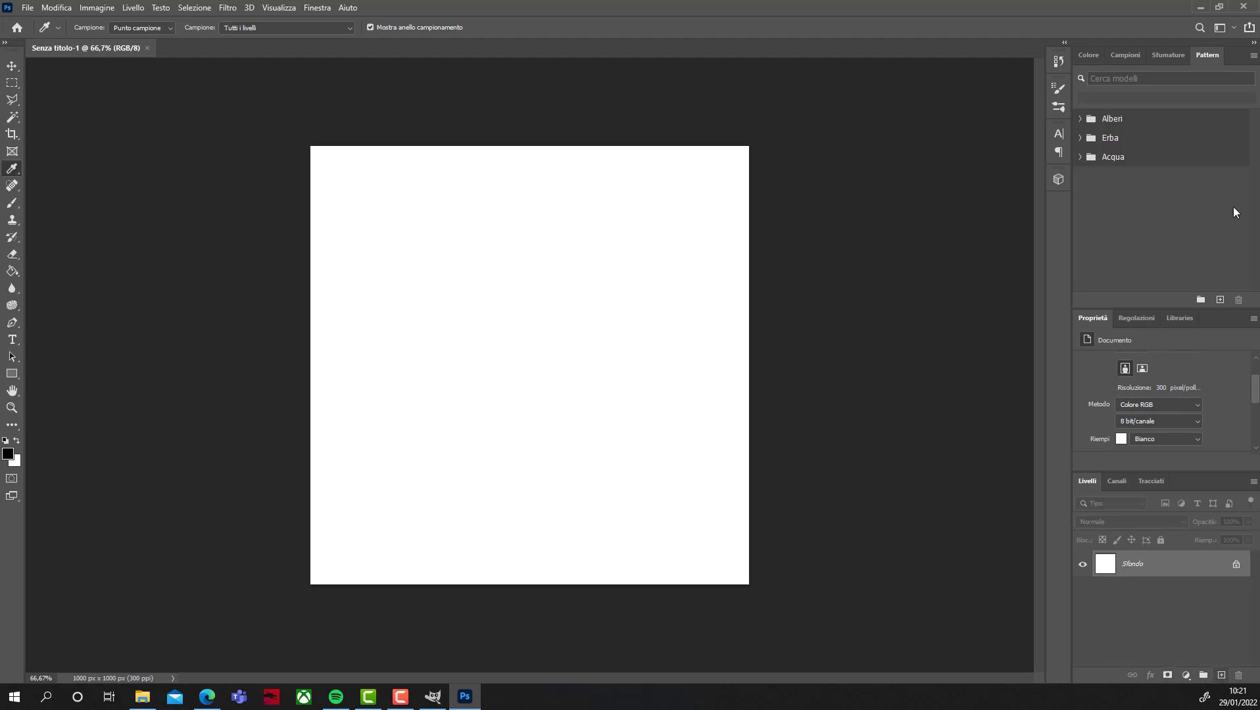
click(1198, 8)
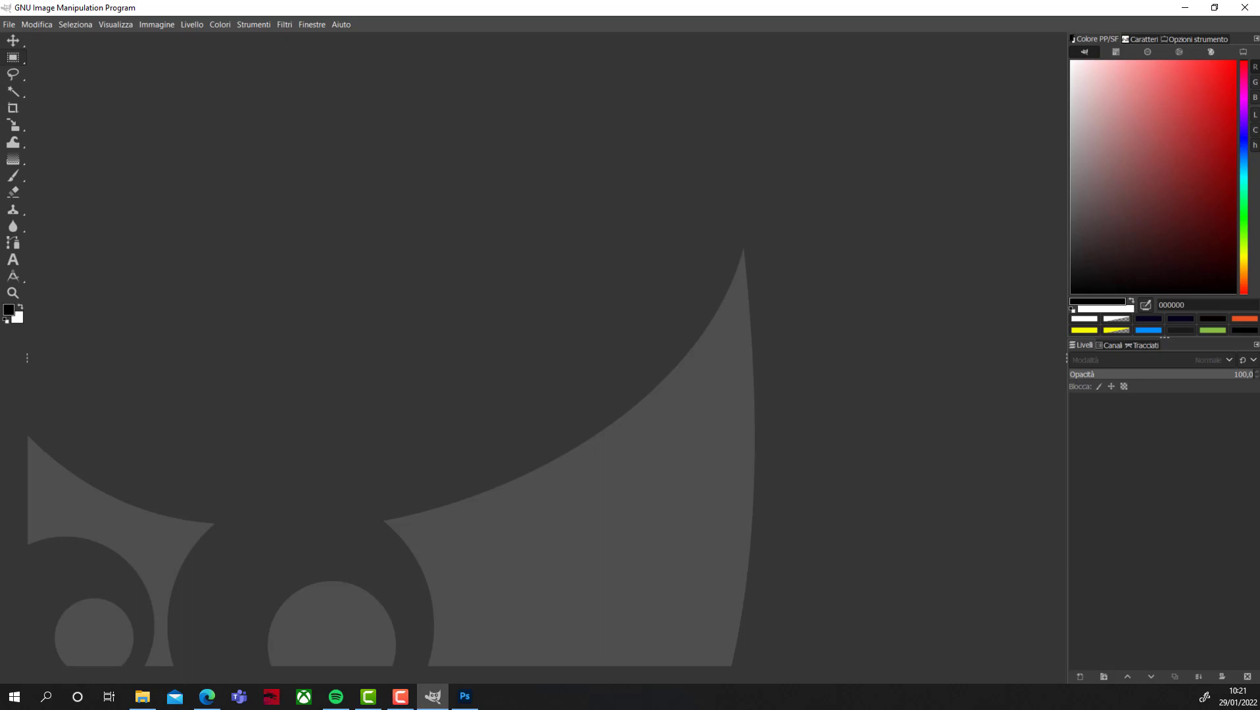
Step: Create a new blank 1280×720 image from the File menu
click(9, 24)
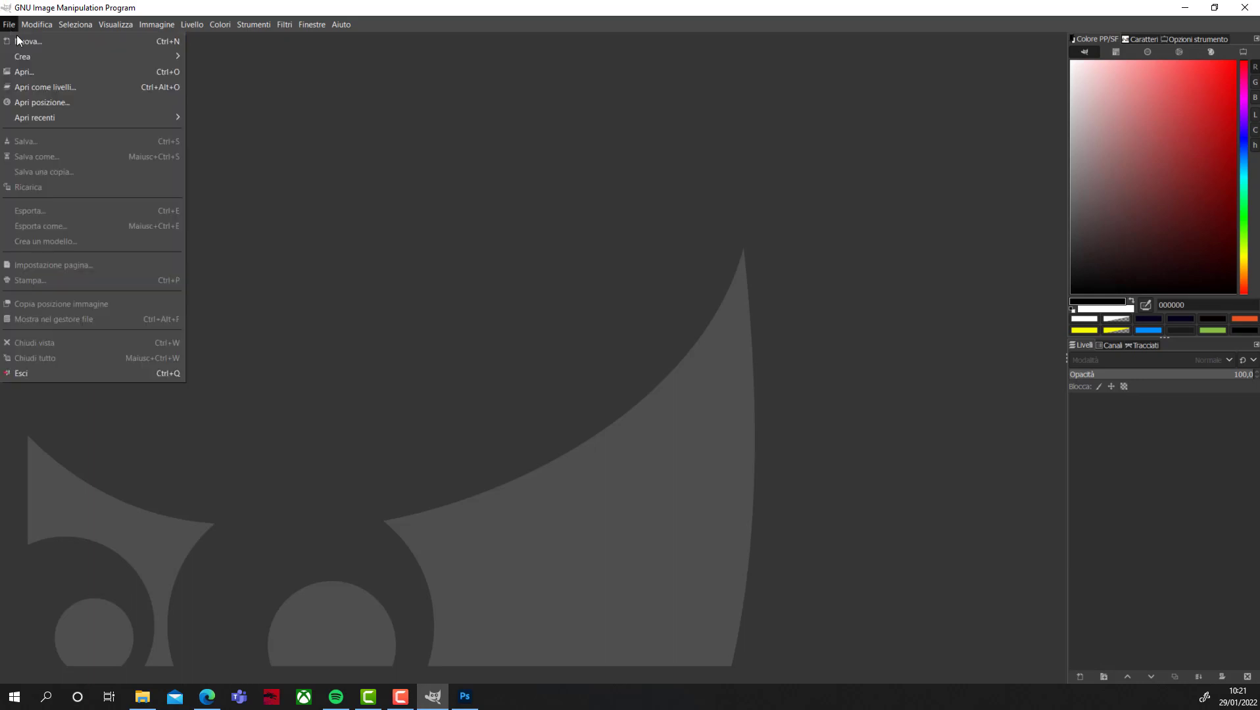
click(22, 42)
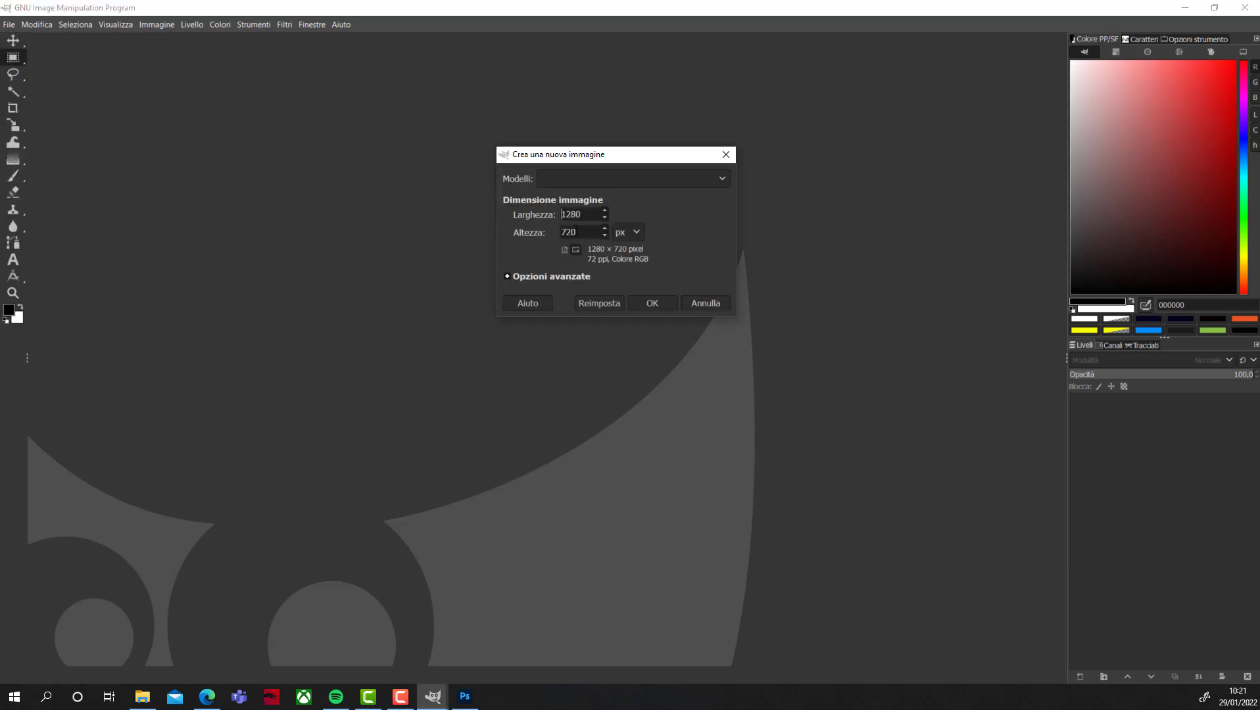
click(639, 301)
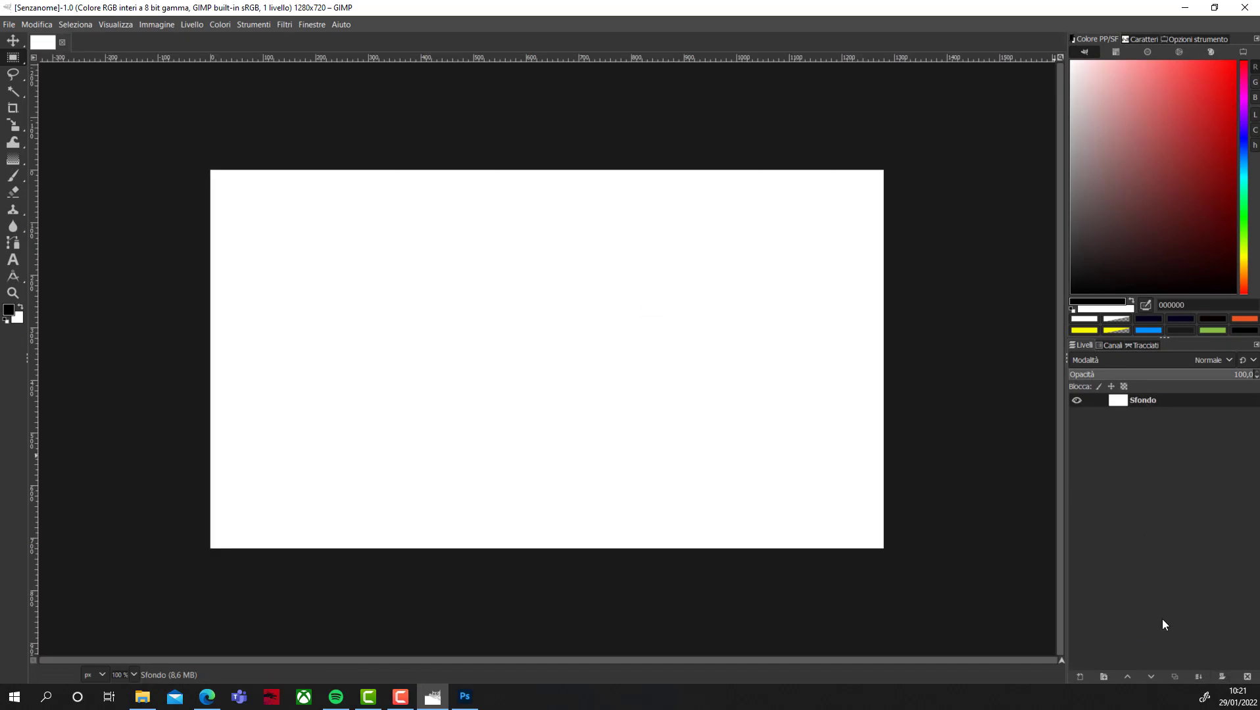
Step: Add a transparent layer named Livello above the Sfondo background
click(1080, 677)
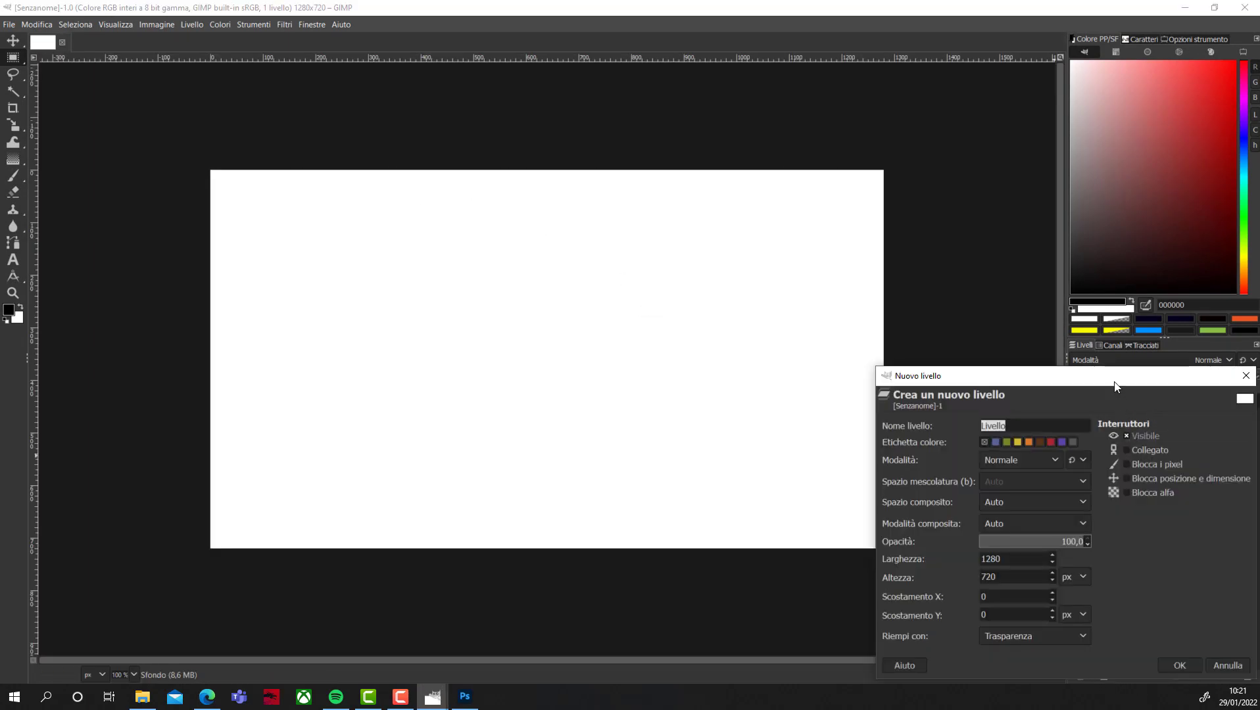
drag(1115, 384, 1055, 335)
click(1141, 615)
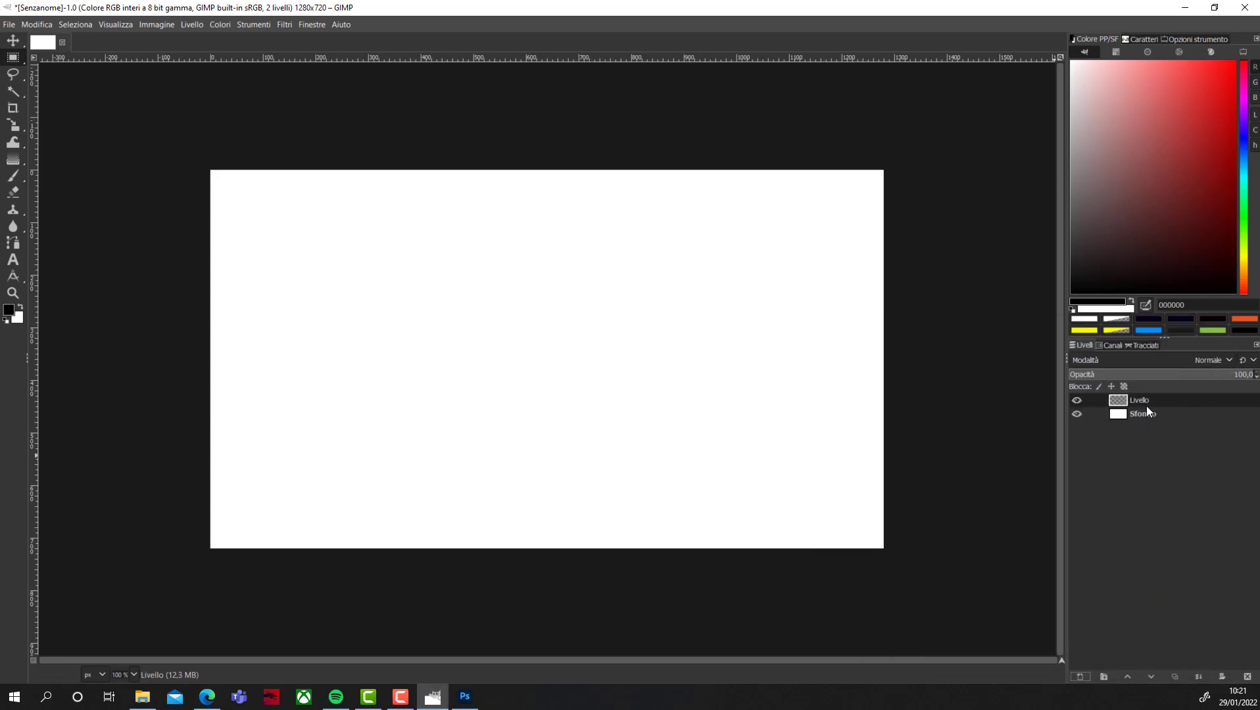
click(14, 108)
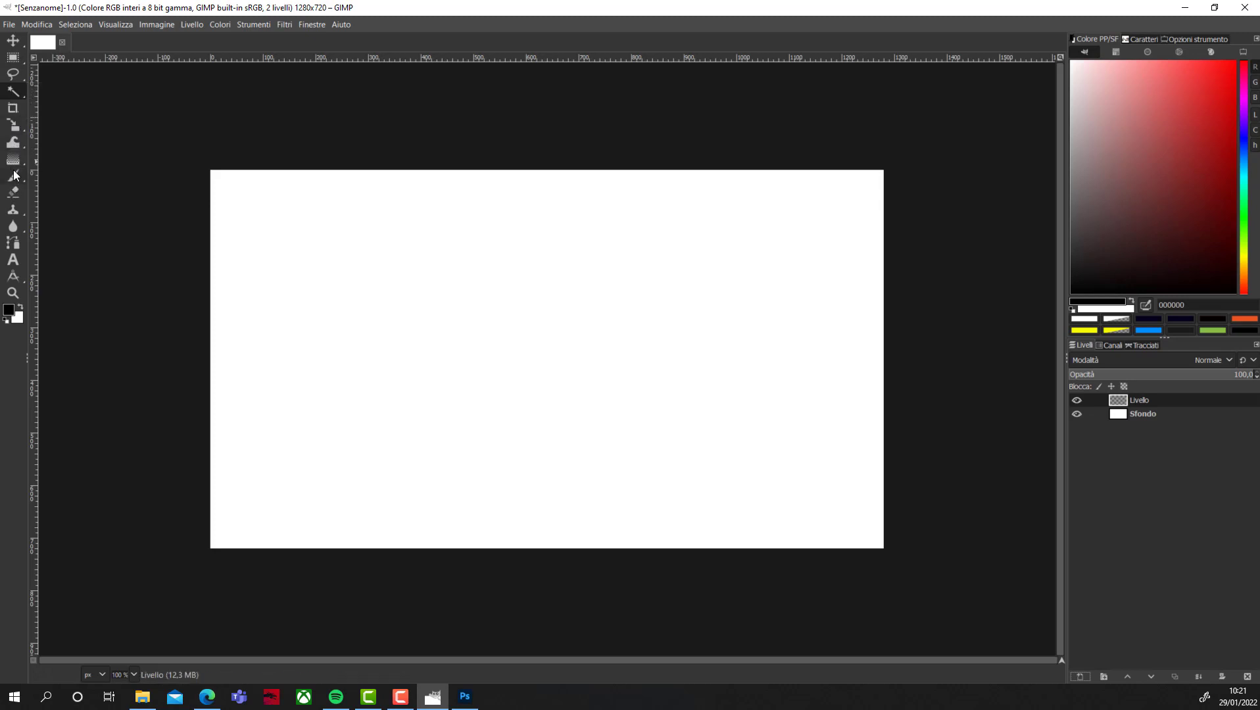
mouse_move(13, 159)
click(50, 178)
Step: Draw a diagonal white-to-black gradient across the Livello layer, then close Photoshop
drag(296, 377, 476, 282)
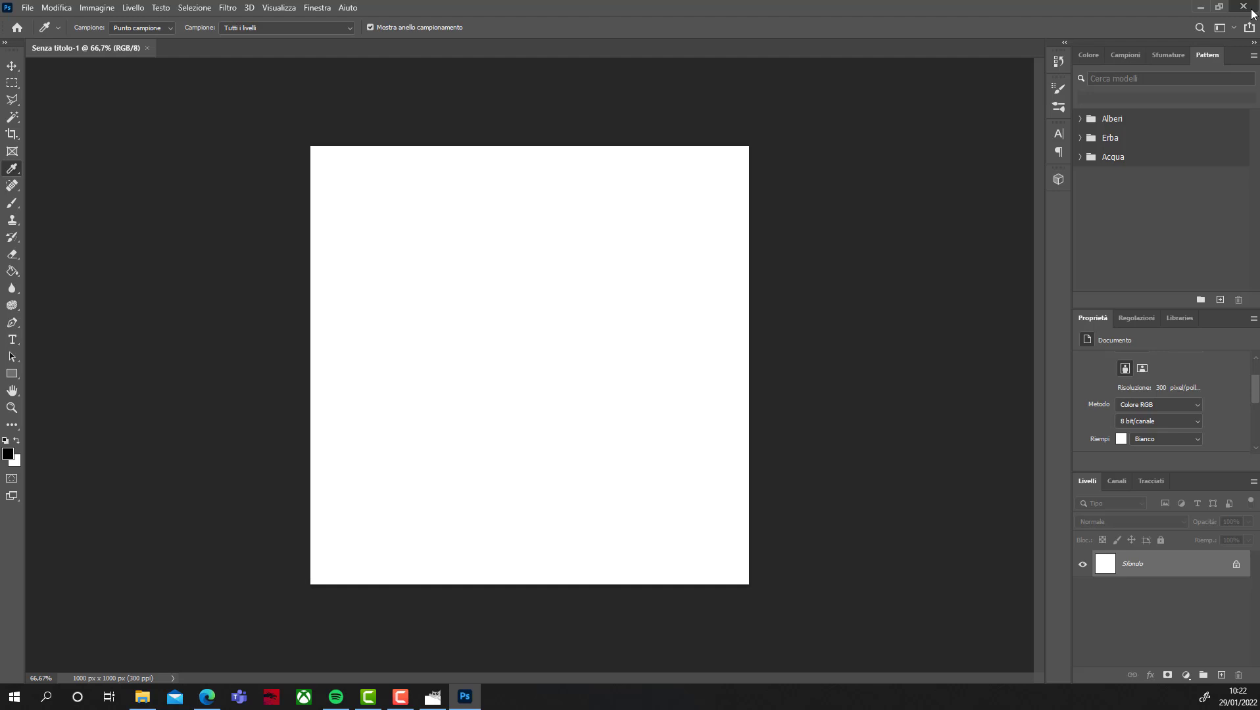
click(1253, 12)
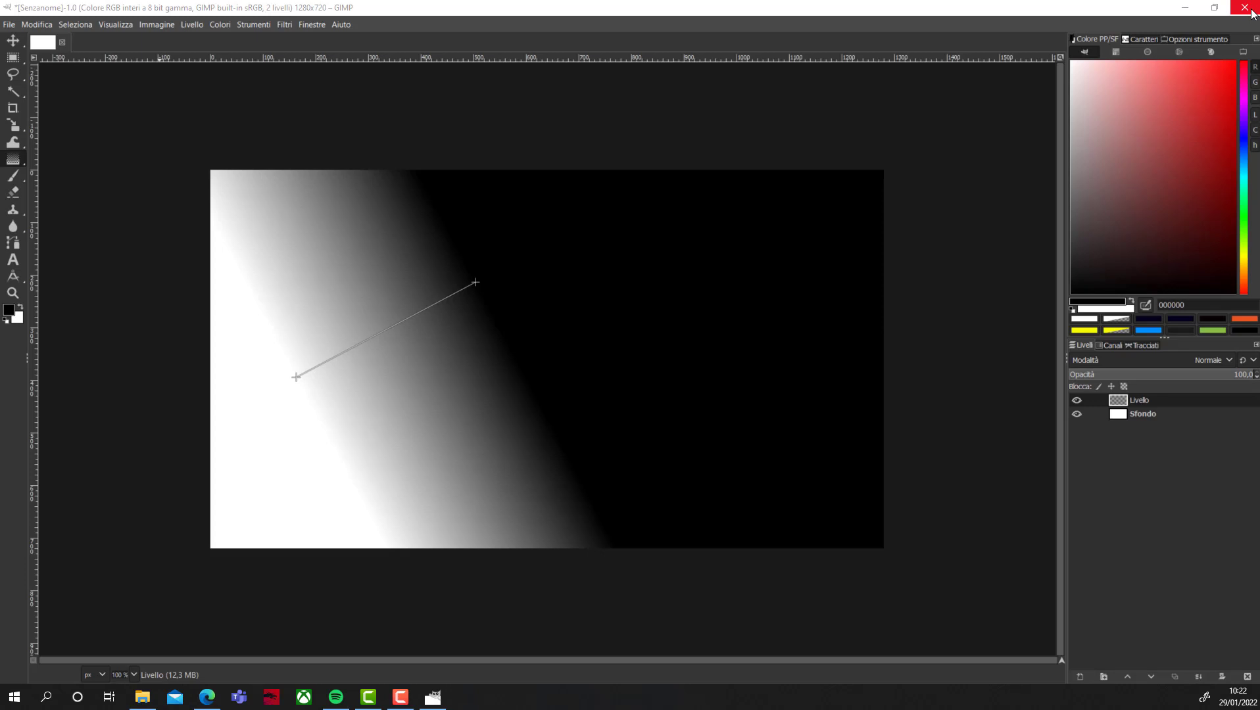